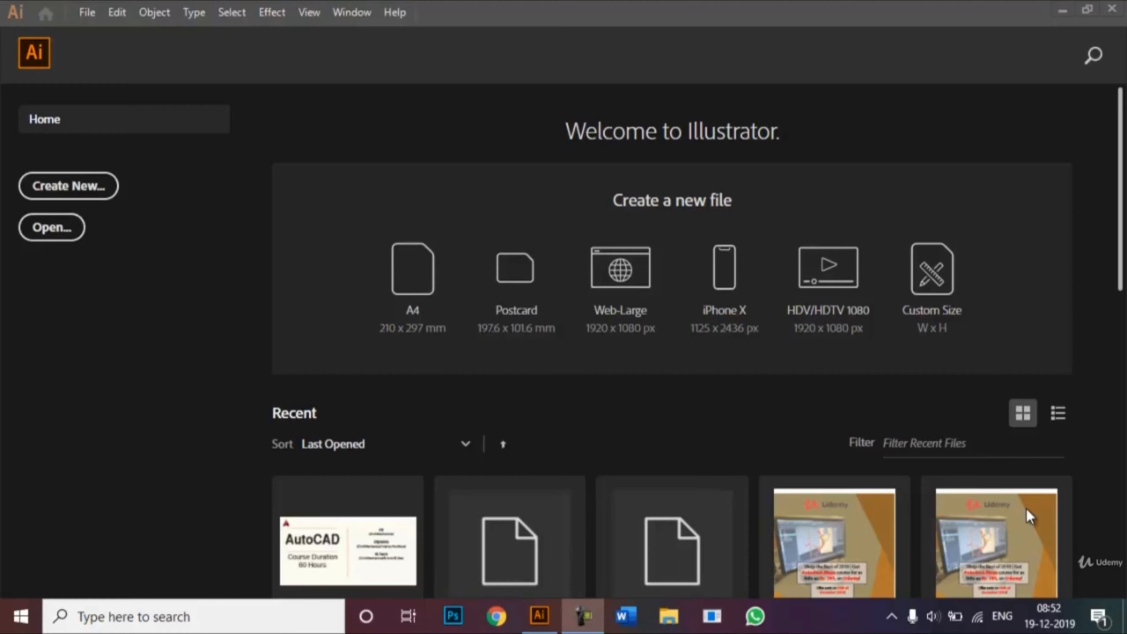
Create a new portrait A4 document, 21 x 29.7 cm, named "Warp and Twirl Tool"
left_click(93, 182)
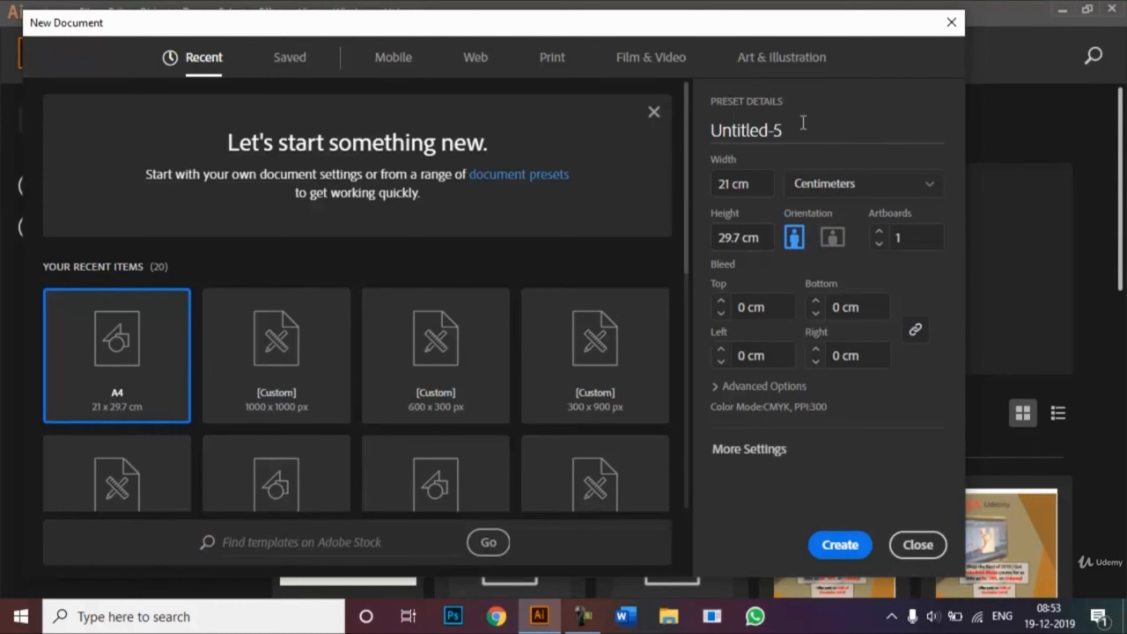
left_click_drag(802, 129, 695, 130)
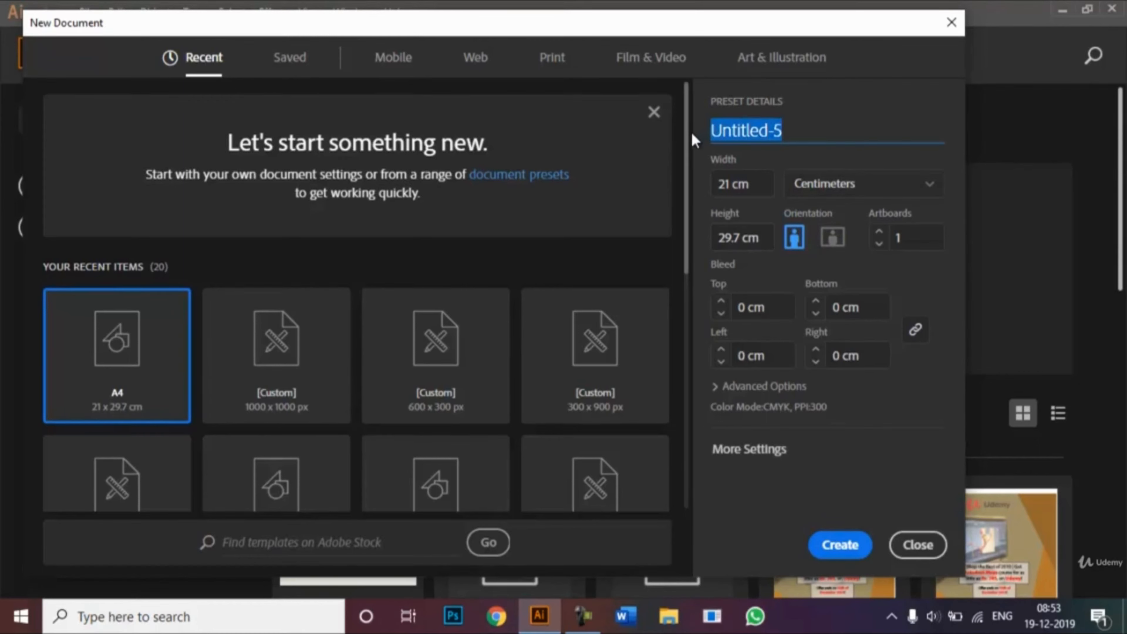
key("BackSpace")
type("W")
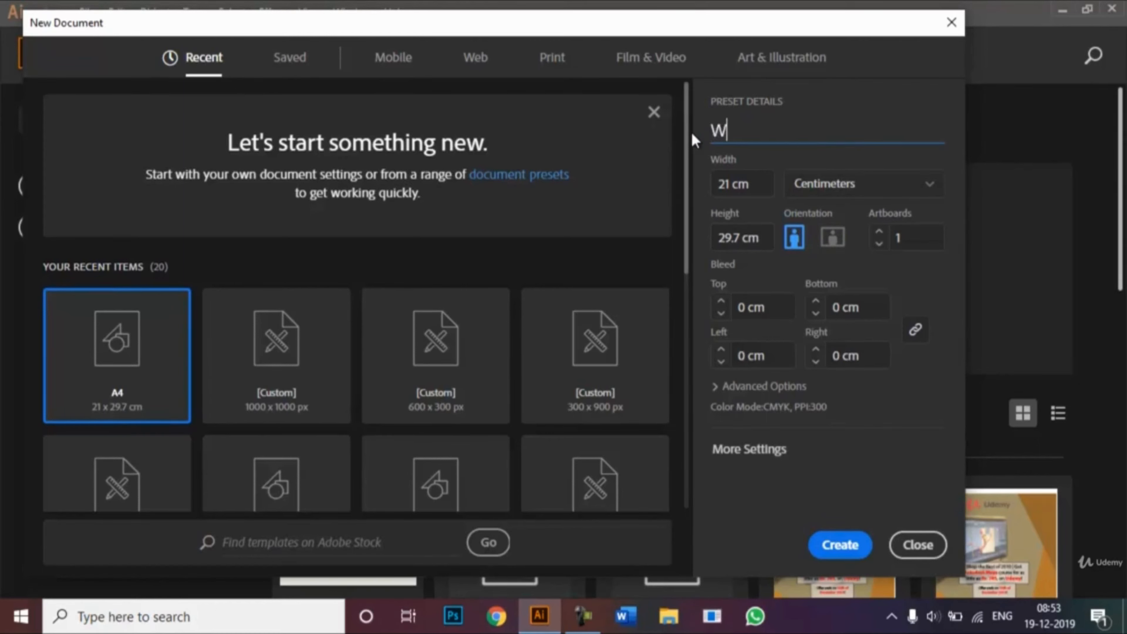
type("arp and Twirl Tool")
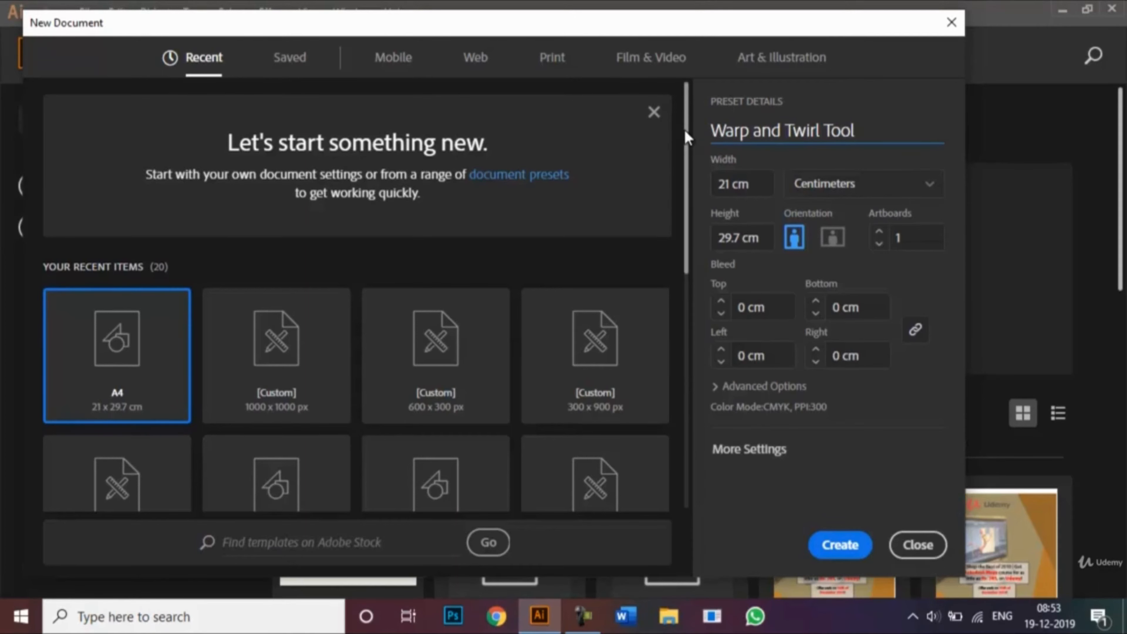
left_click_drag(685, 131, 687, 166)
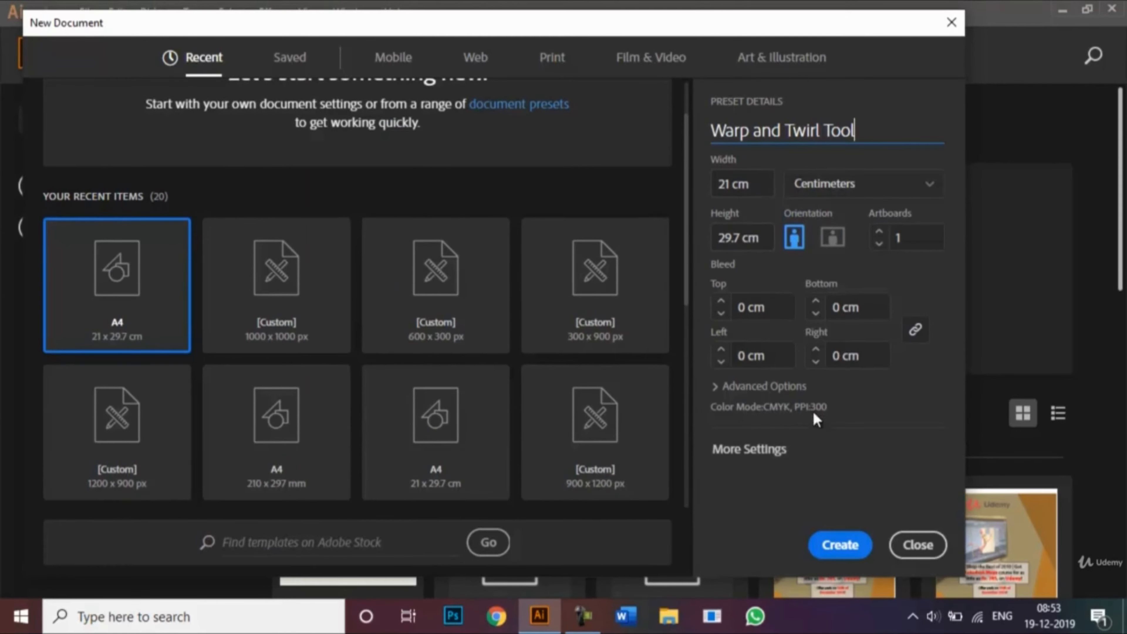
left_click(841, 545)
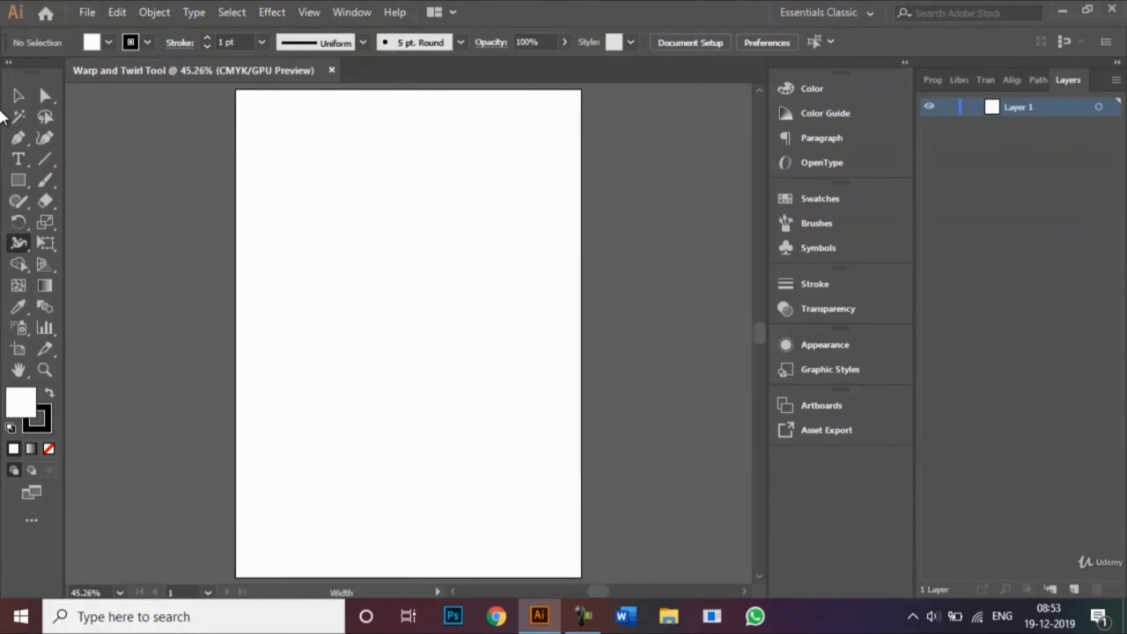
left_click(18, 97)
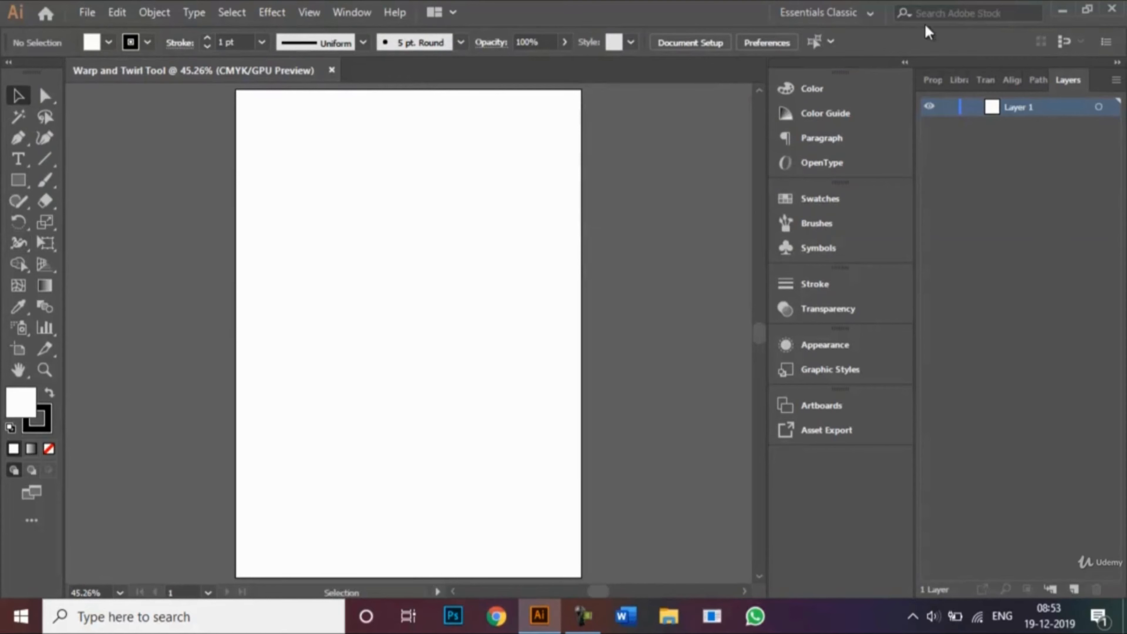
left_click(871, 13)
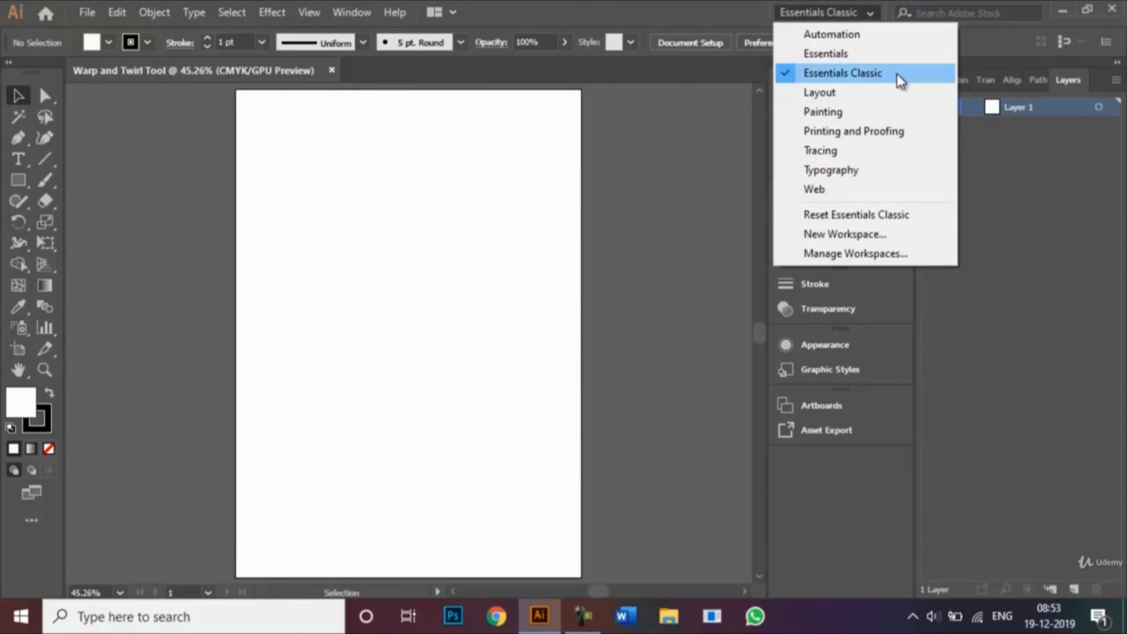
left_click(870, 11)
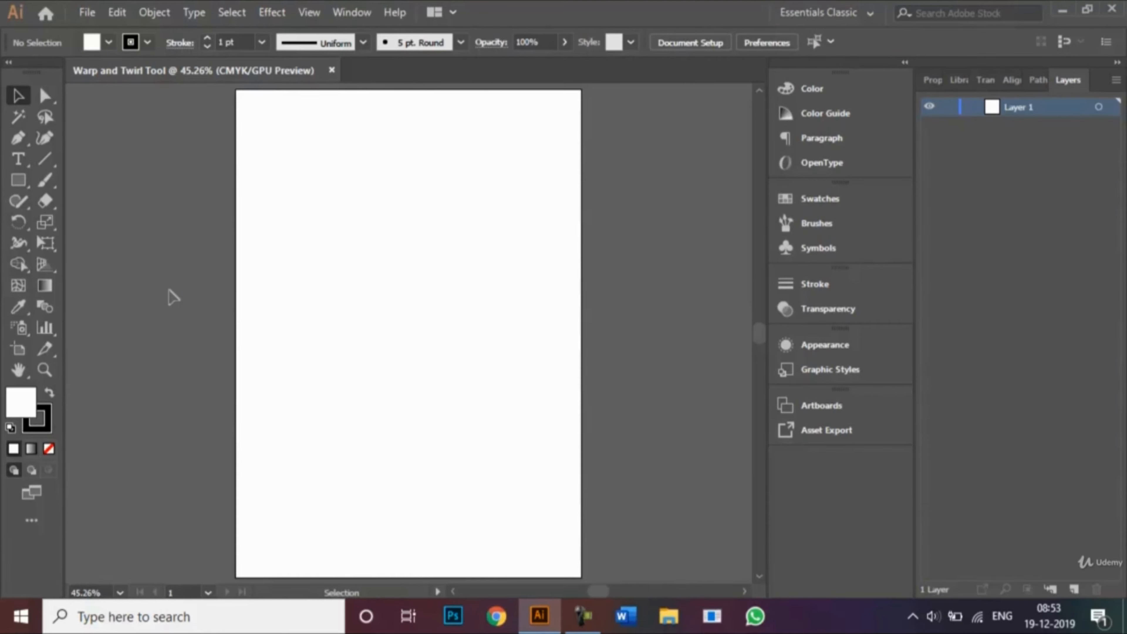
Draw a wide, short rectangle near the artboard's upper-left corner and fill it with red
left_click(17, 182)
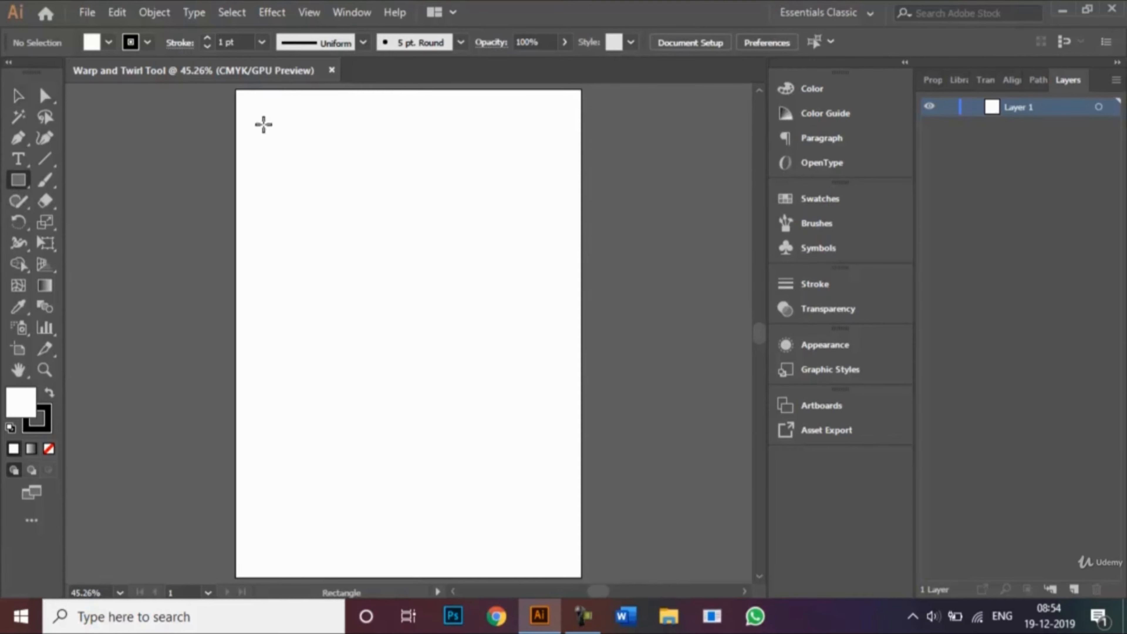
left_click_drag(258, 116, 396, 150)
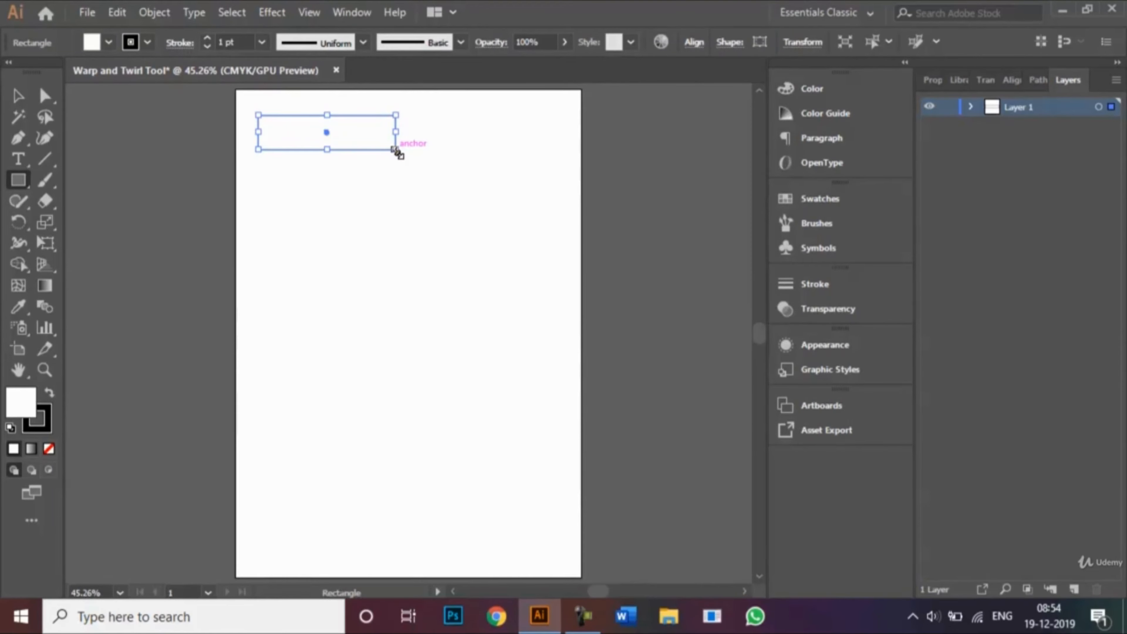
left_click(45, 413)
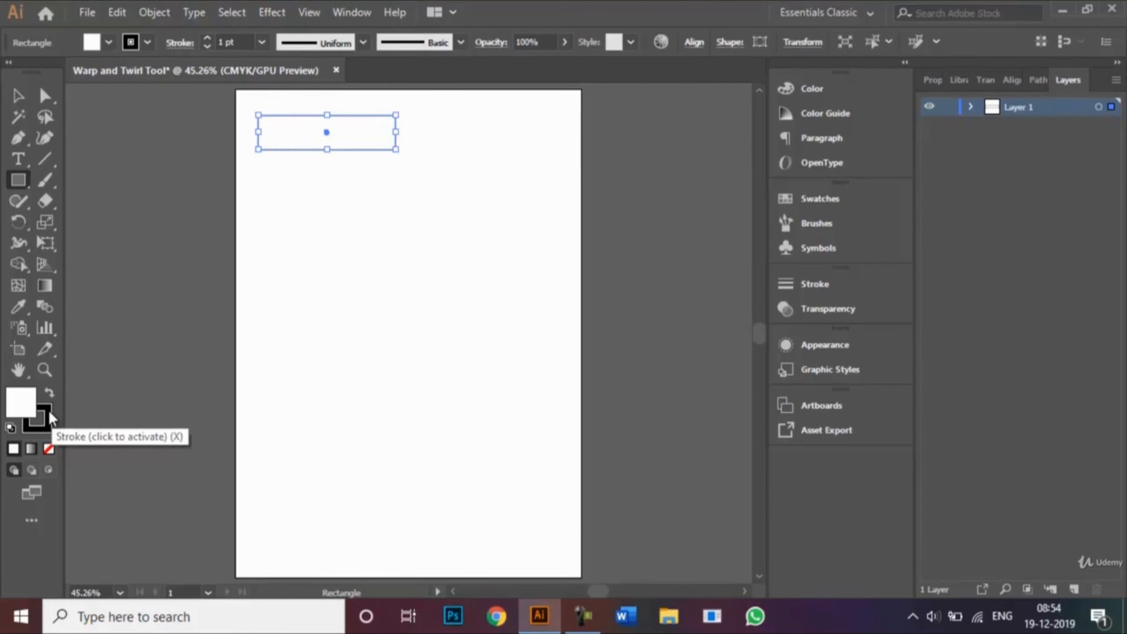
left_click(111, 41)
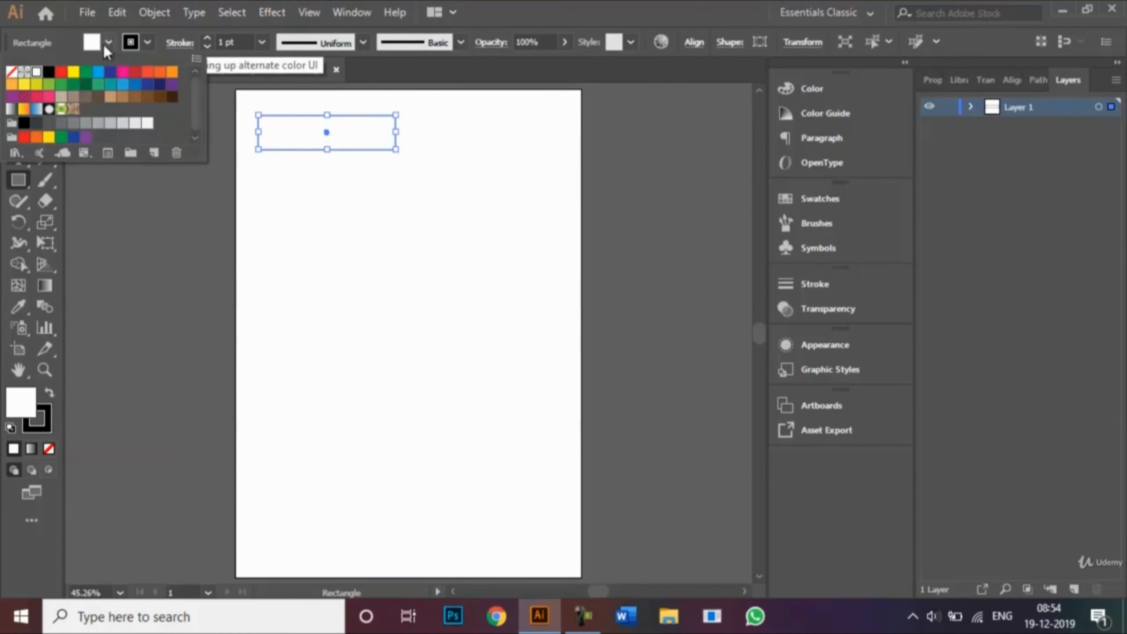
left_click(62, 72)
left_click(242, 189)
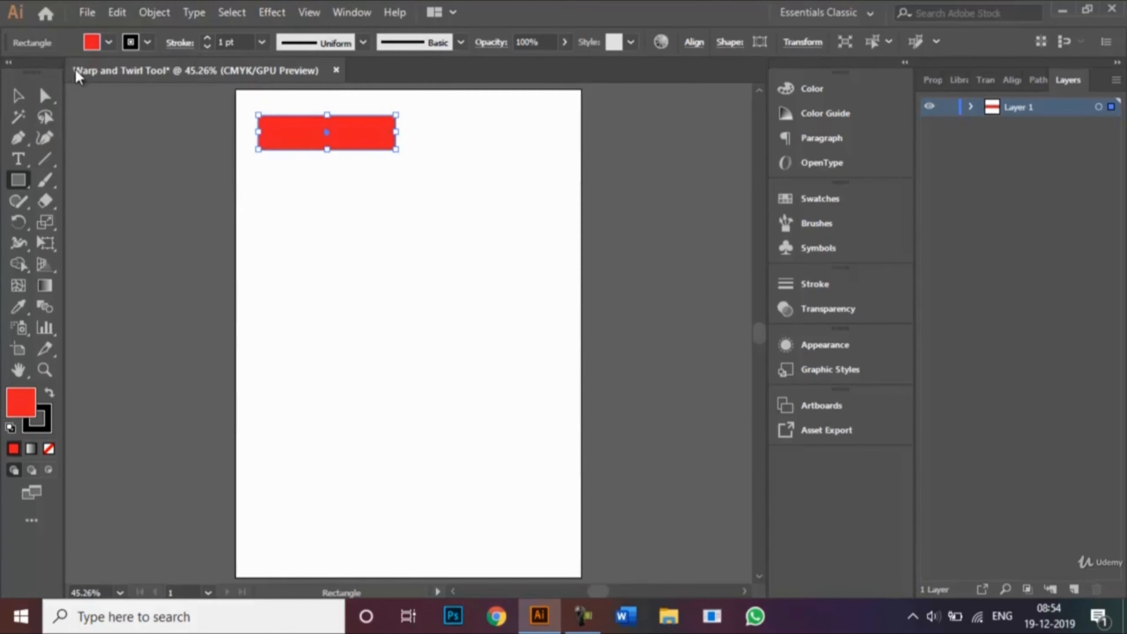
Duplicate the red rectangle directly below itself and repeat the copy four times to build a stack of six touching bars
left_click(18, 95)
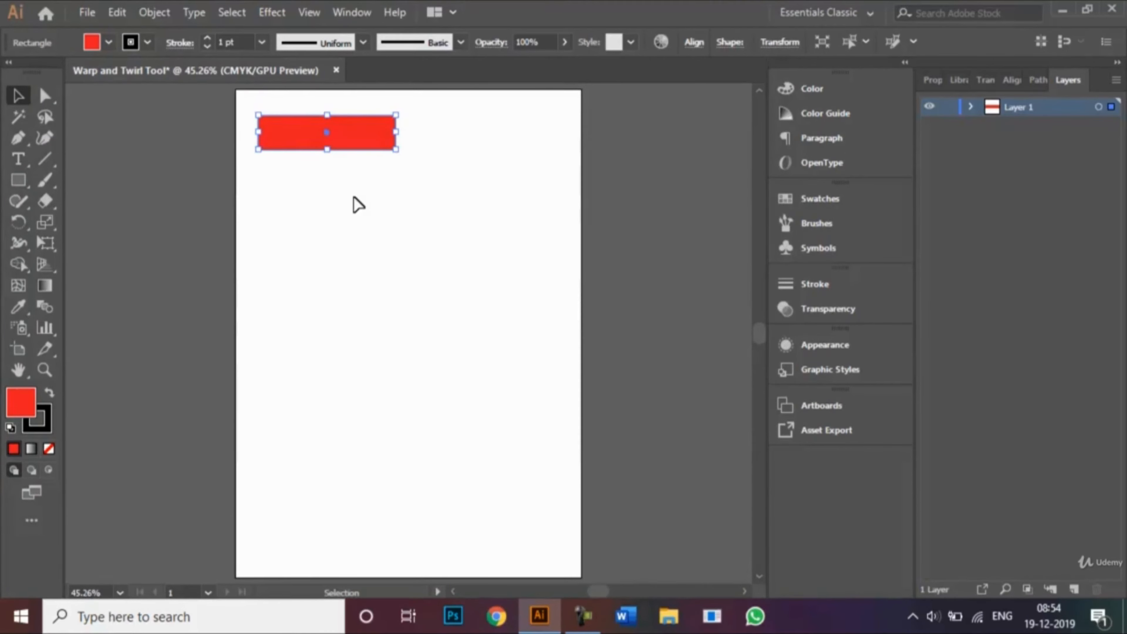
left_click_drag(328, 132, 328, 169)
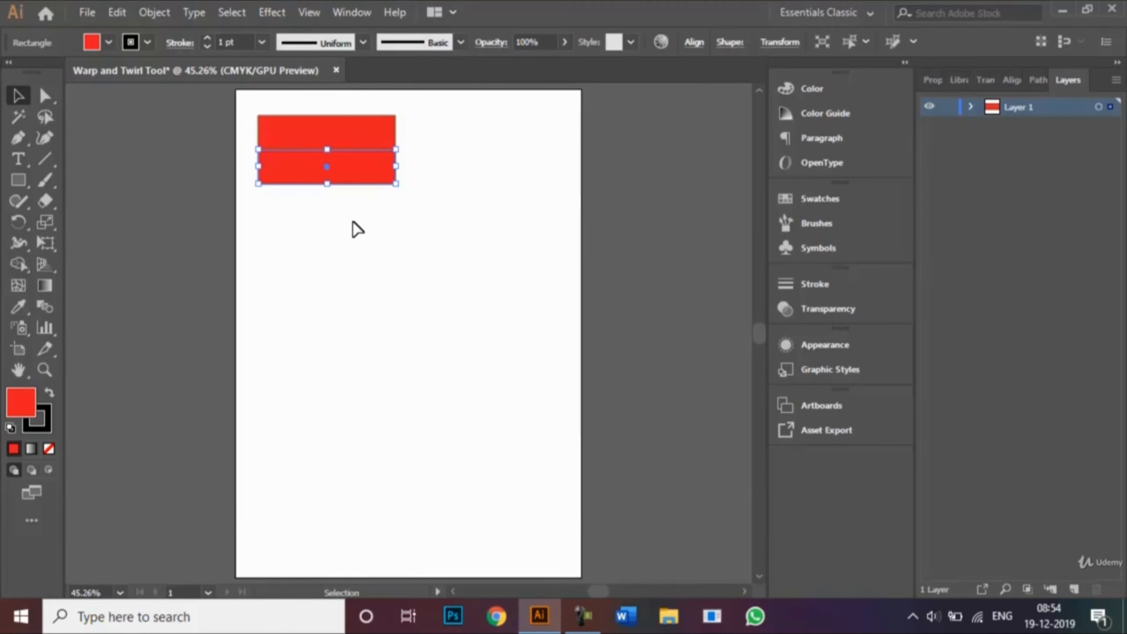
key("ctrl+d")
key("ctrl+d")
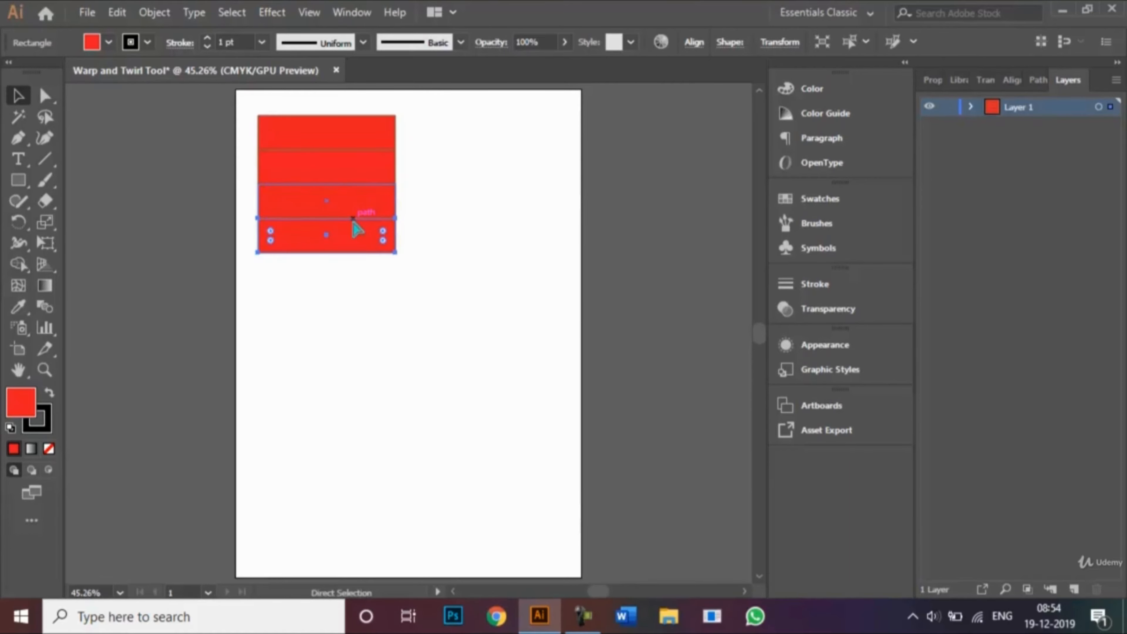
key("ctrl+d")
key("ctrl+d")
left_click(442, 259)
Fill the second bar of the stack with the red-orange swatch
left_click(371, 179)
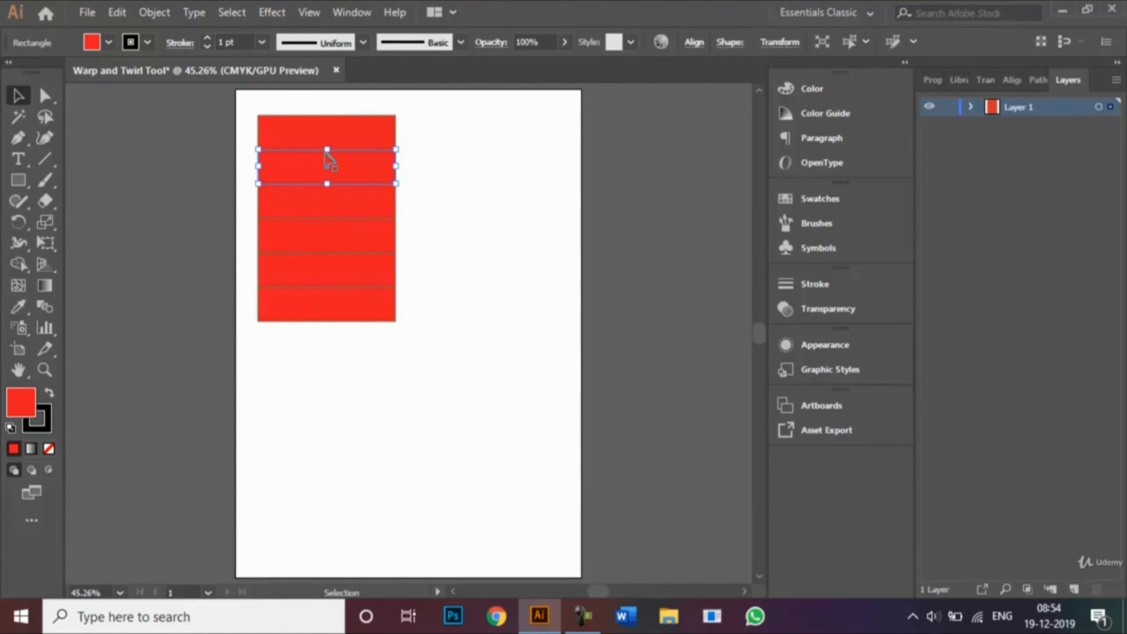
left_click(109, 42)
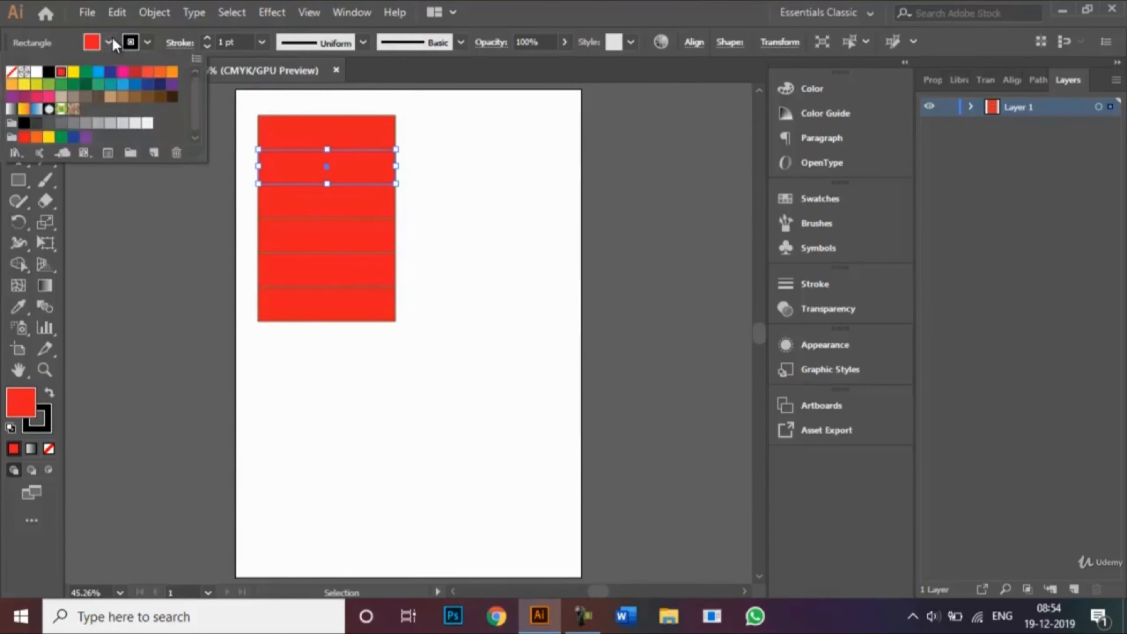
left_click(151, 75)
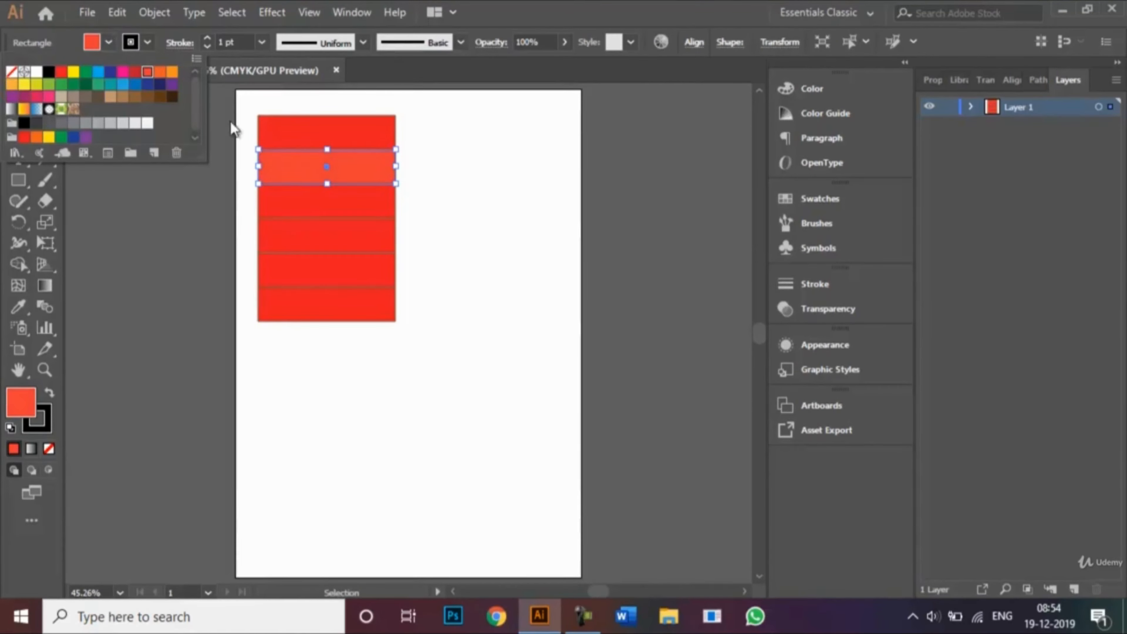
key("Escape")
left_click(421, 213)
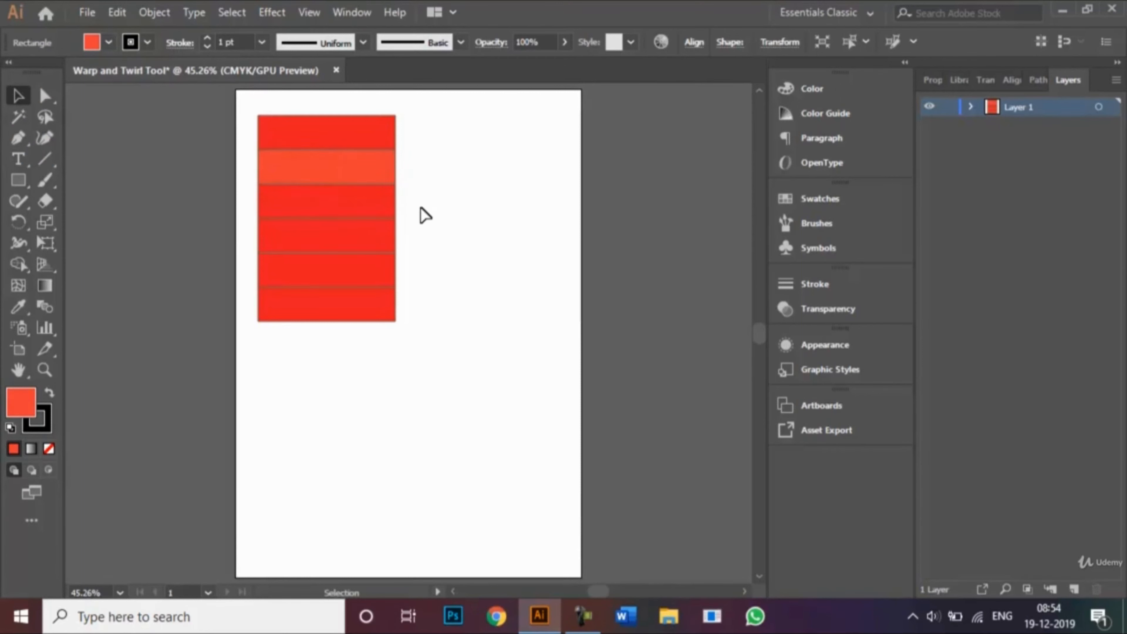
Fill the third bar of the stack with yellow
left_click(367, 202)
left_click(105, 43)
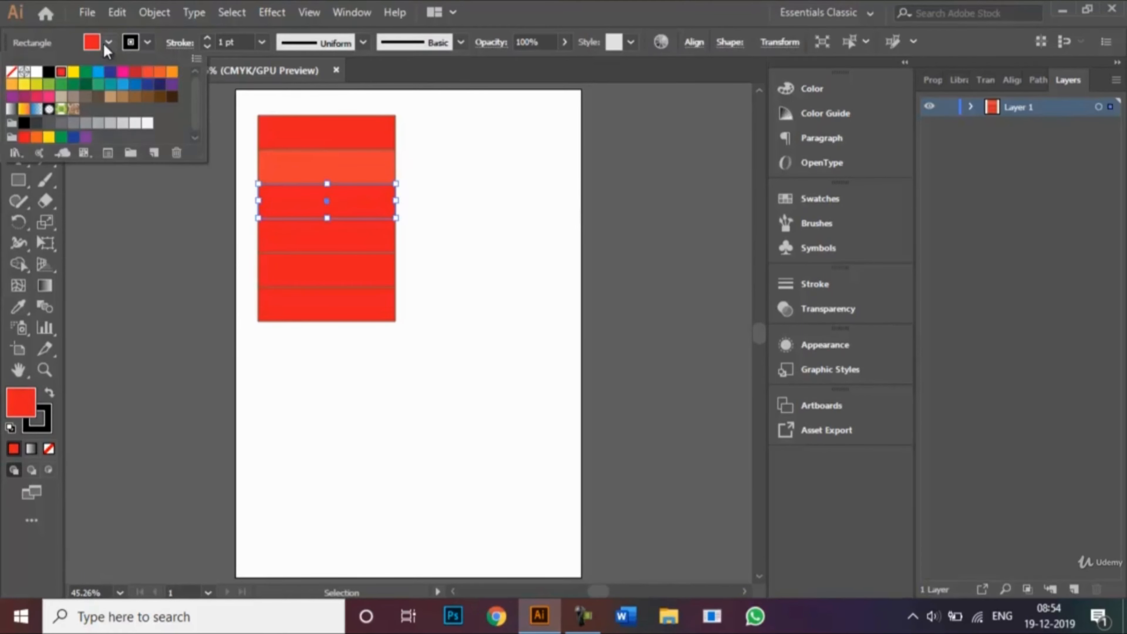
left_click(25, 84)
left_click(437, 180)
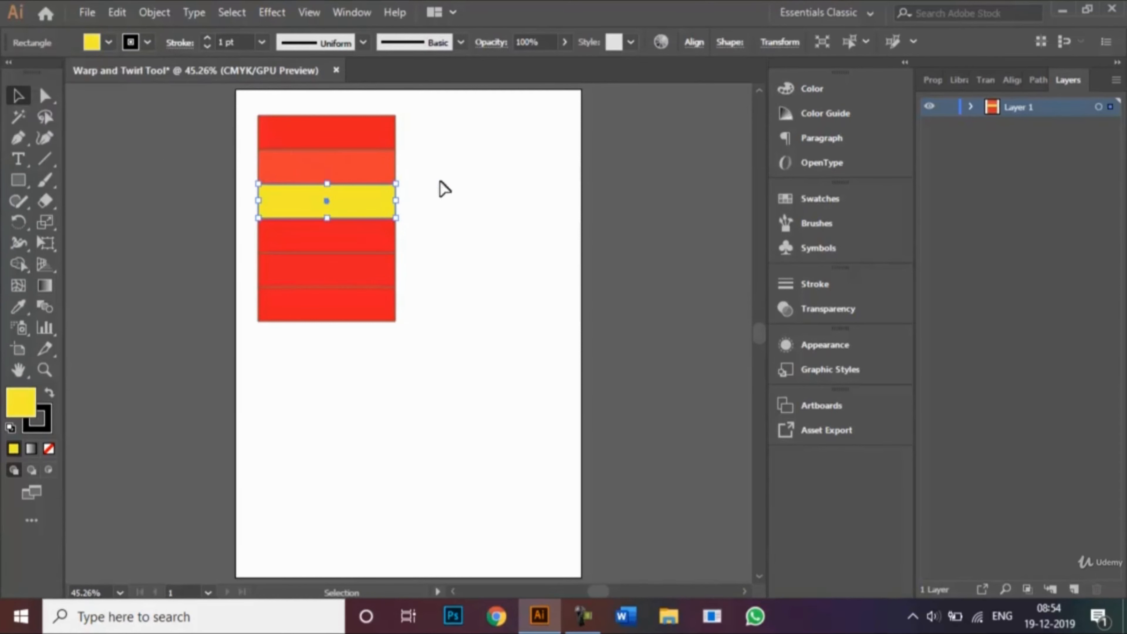
Fill the second bar, between the red and yellow ones, with orange
left_click(355, 171)
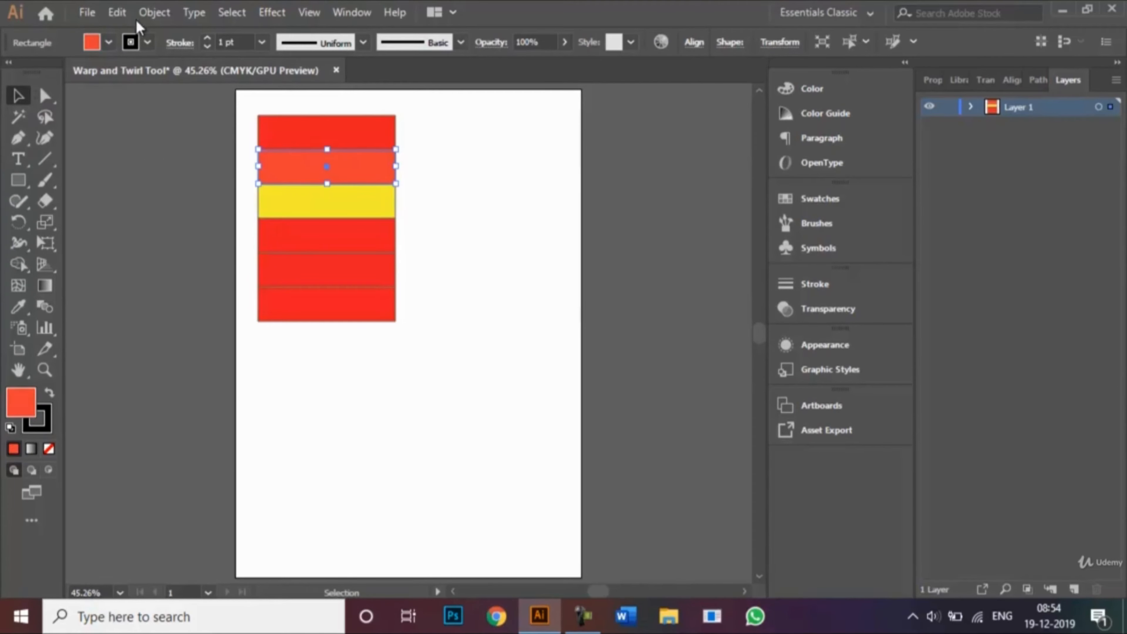
left_click(108, 42)
left_click(160, 74)
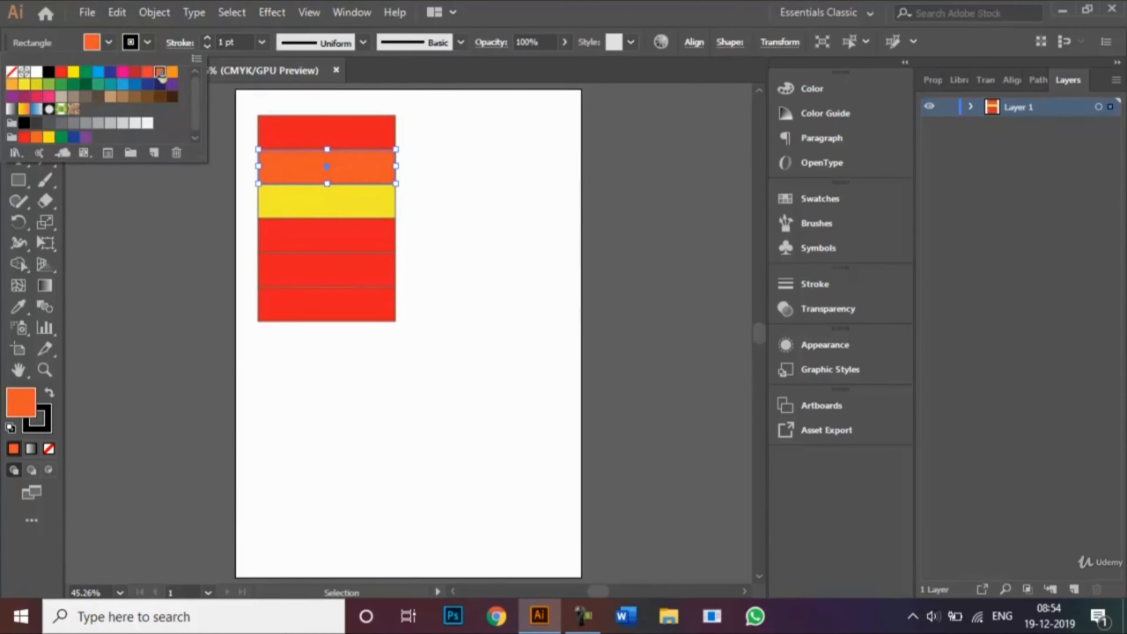
left_click(370, 300)
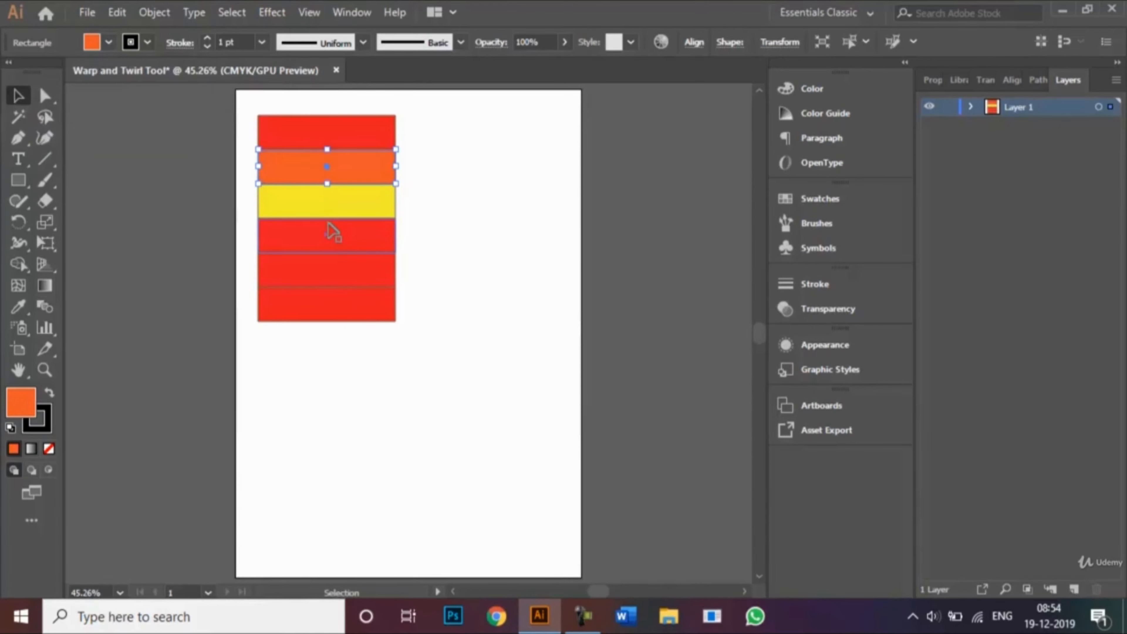
Fill the fourth bar, directly below the yellow one, with light green and clear the selection
left_click(335, 240)
left_click(109, 42)
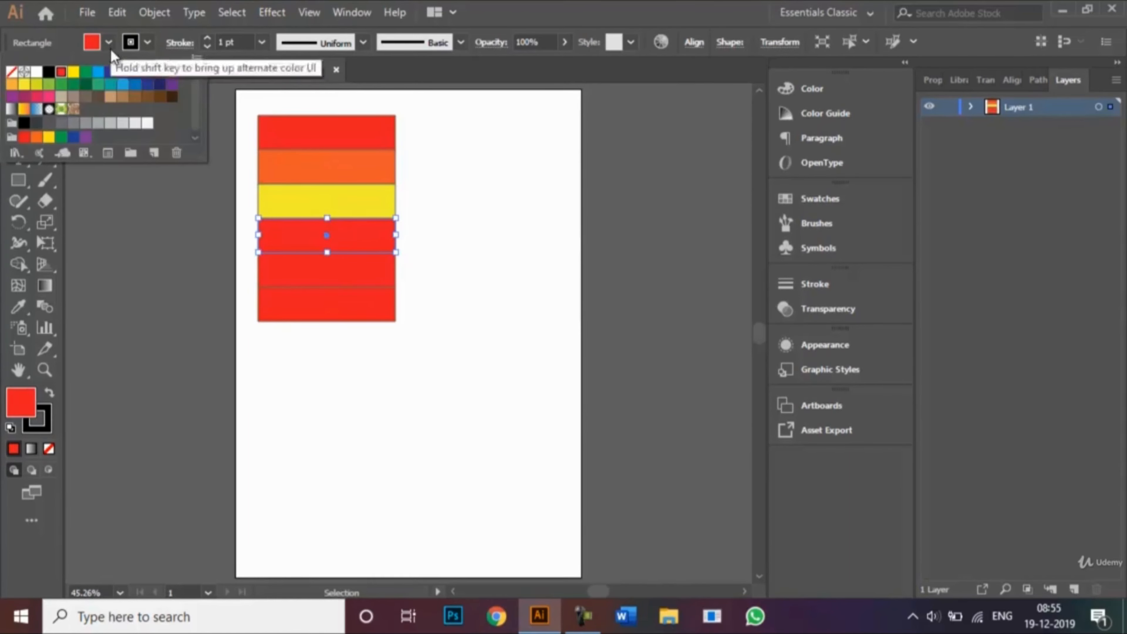
left_click(49, 84)
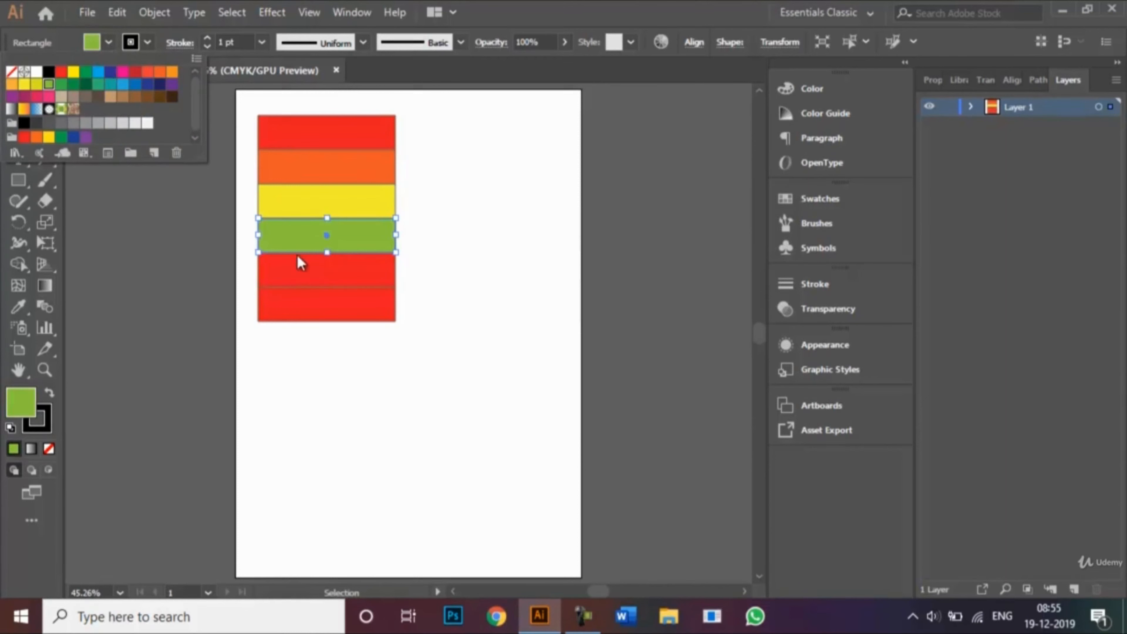
double_click(307, 269)
double_click(467, 277)
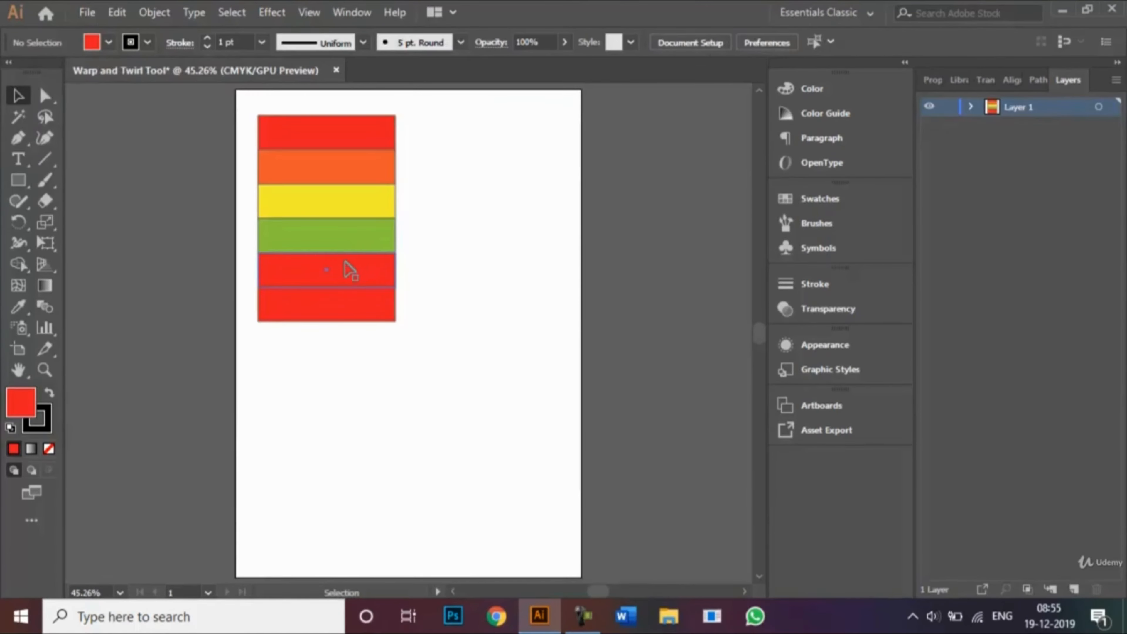
Fill the fifth bar, directly below the light green one, with dark green
left_click(350, 272)
left_click(109, 43)
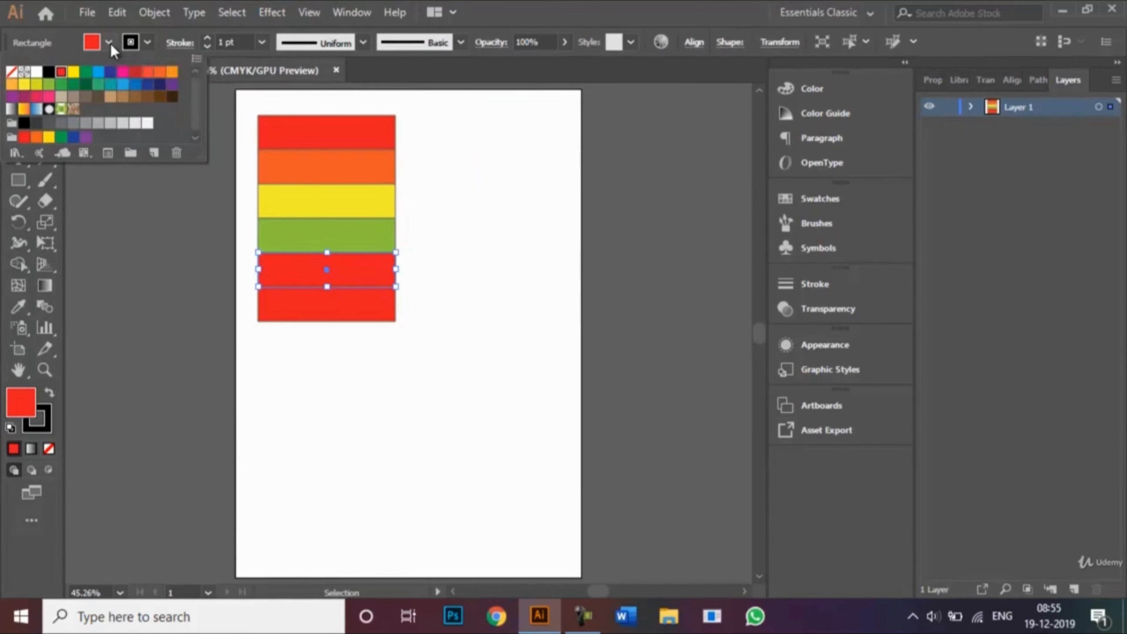
left_click(88, 91)
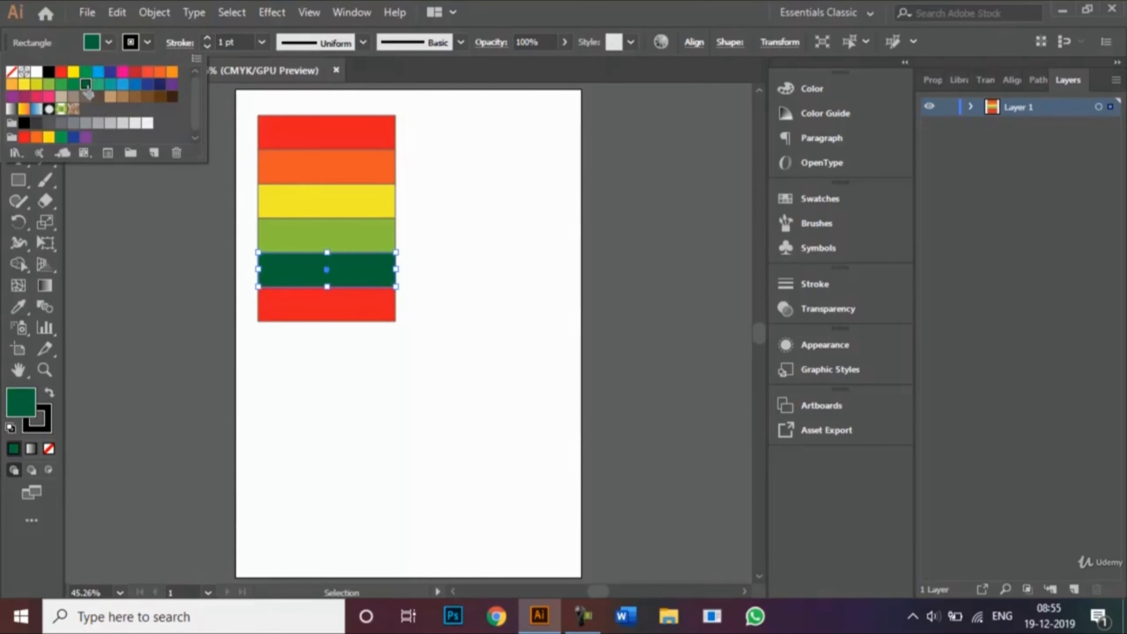
left_click(267, 361)
Fill the lowest bar of the stack with dark blue
left_click(290, 318)
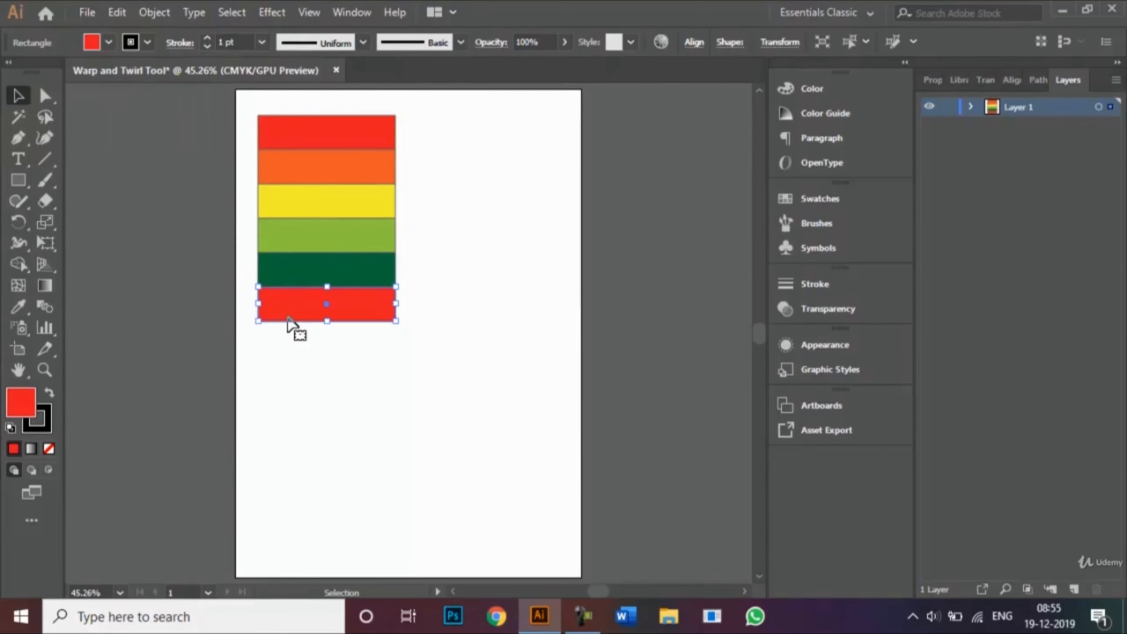
left_click(109, 44)
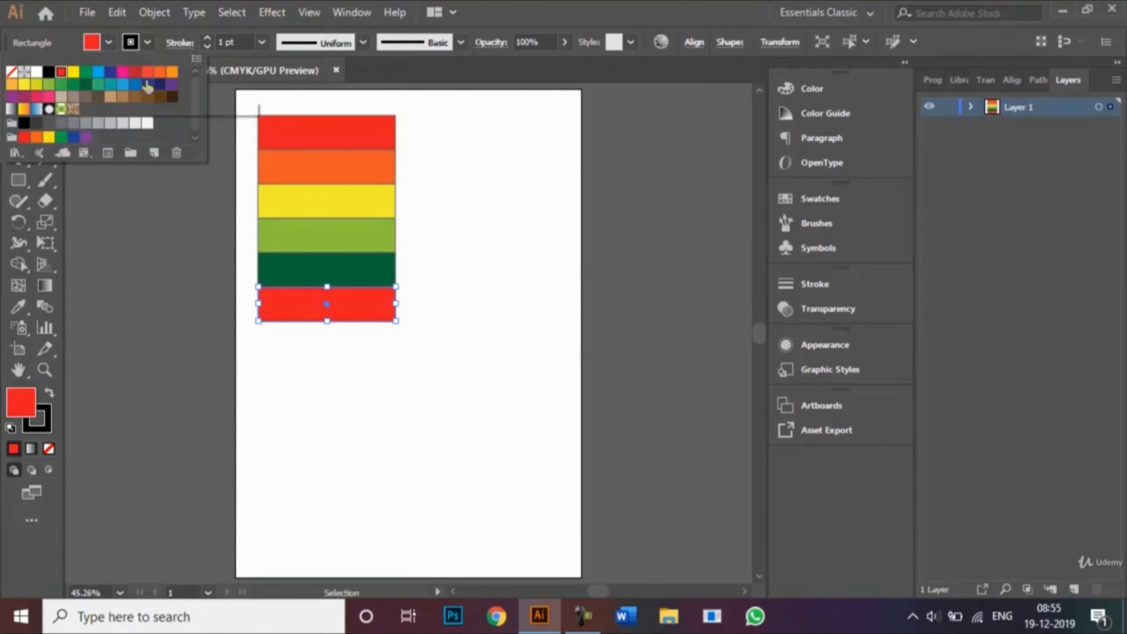
left_click(159, 84)
left_click(402, 393)
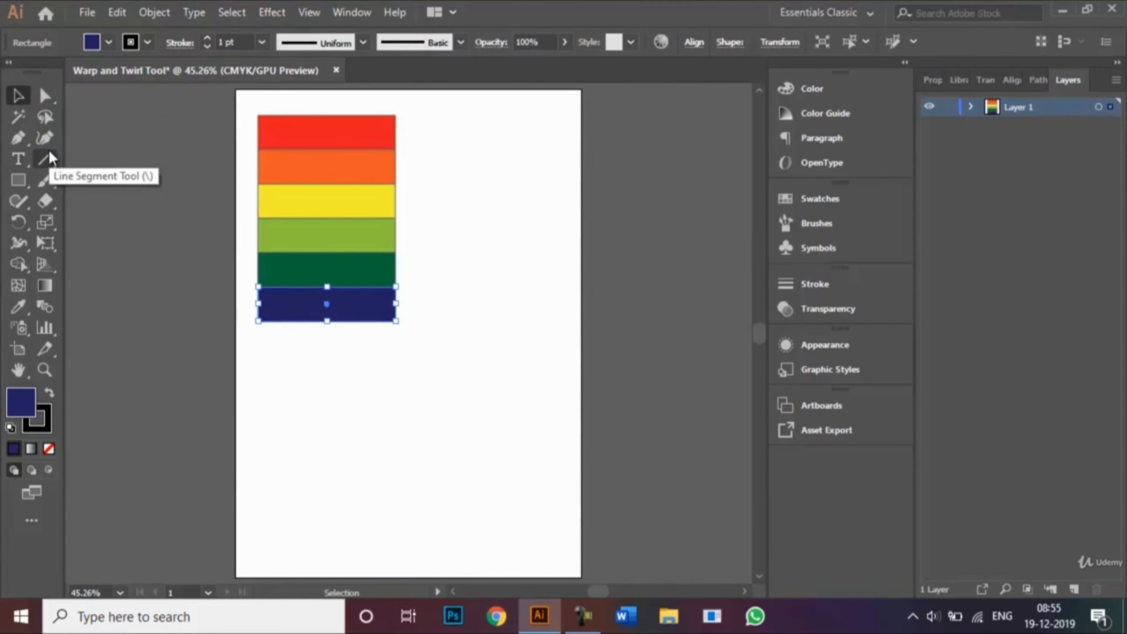
left_click(46, 159)
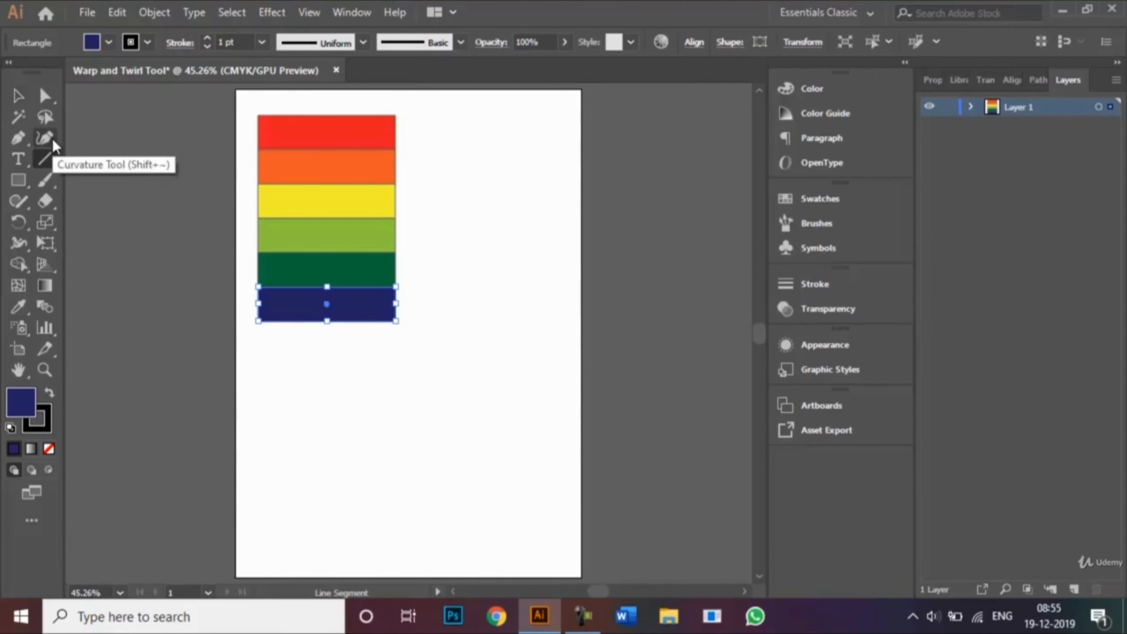
left_click(108, 43)
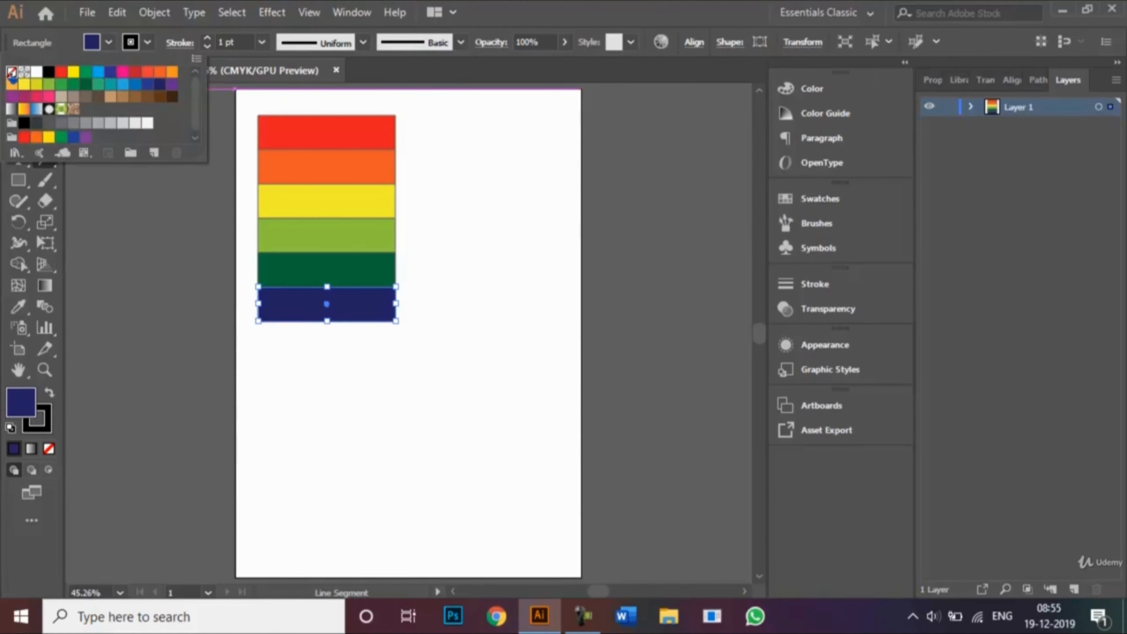
left_click(11, 74)
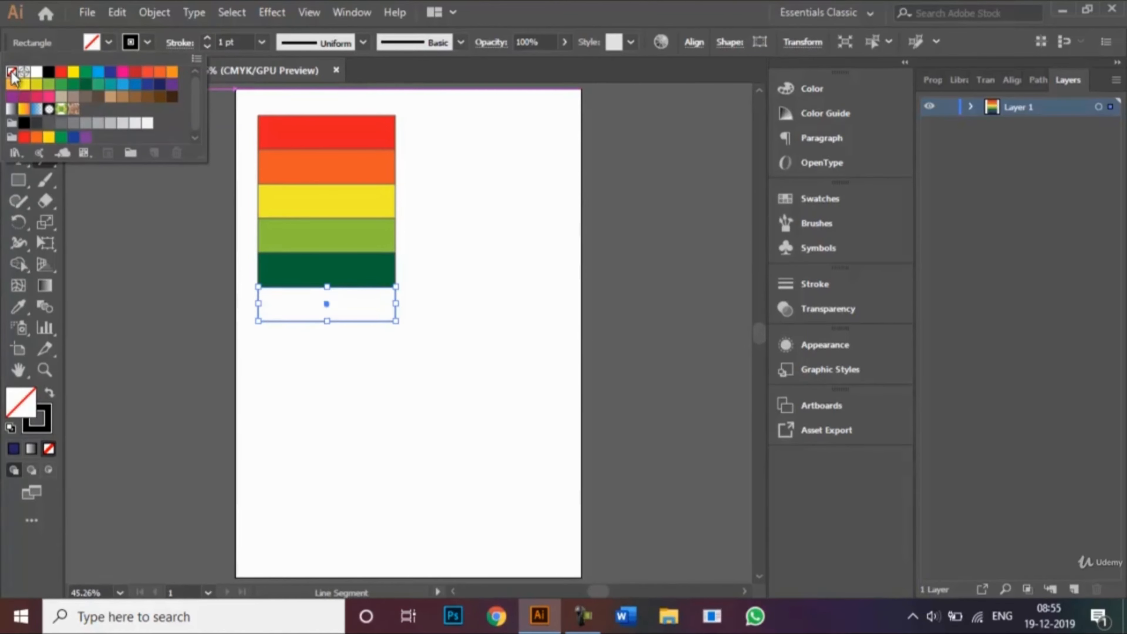
left_click(235, 136)
key("ctrl+z")
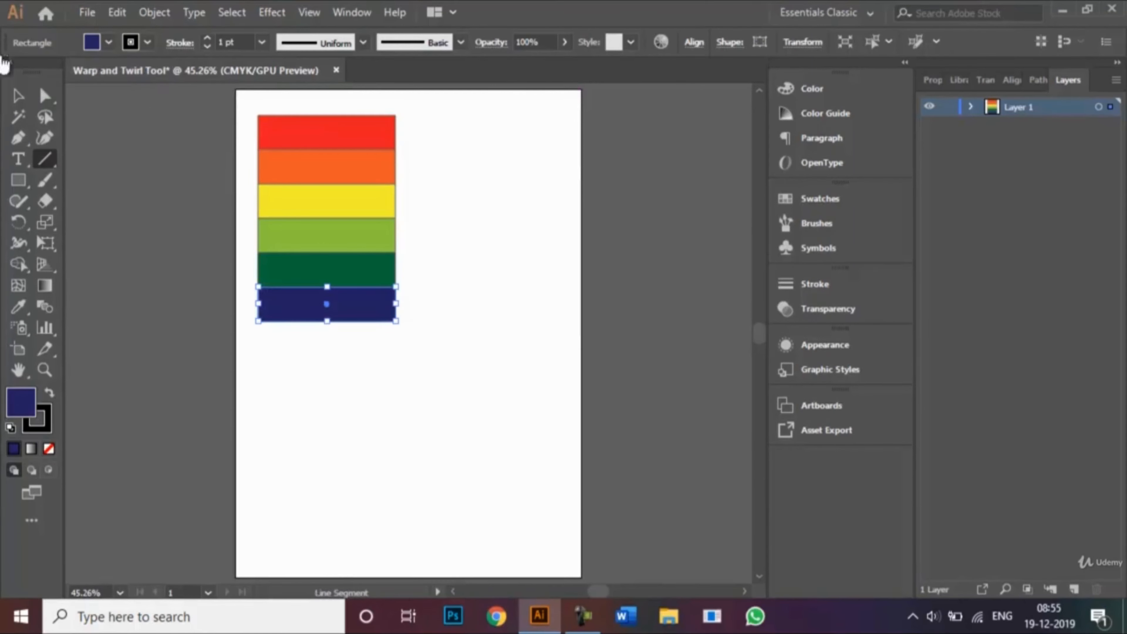
Clear the selection and draw a vertical black line with no fill to the right of the bars, matching the stack's height
left_click(18, 96)
left_click(282, 354)
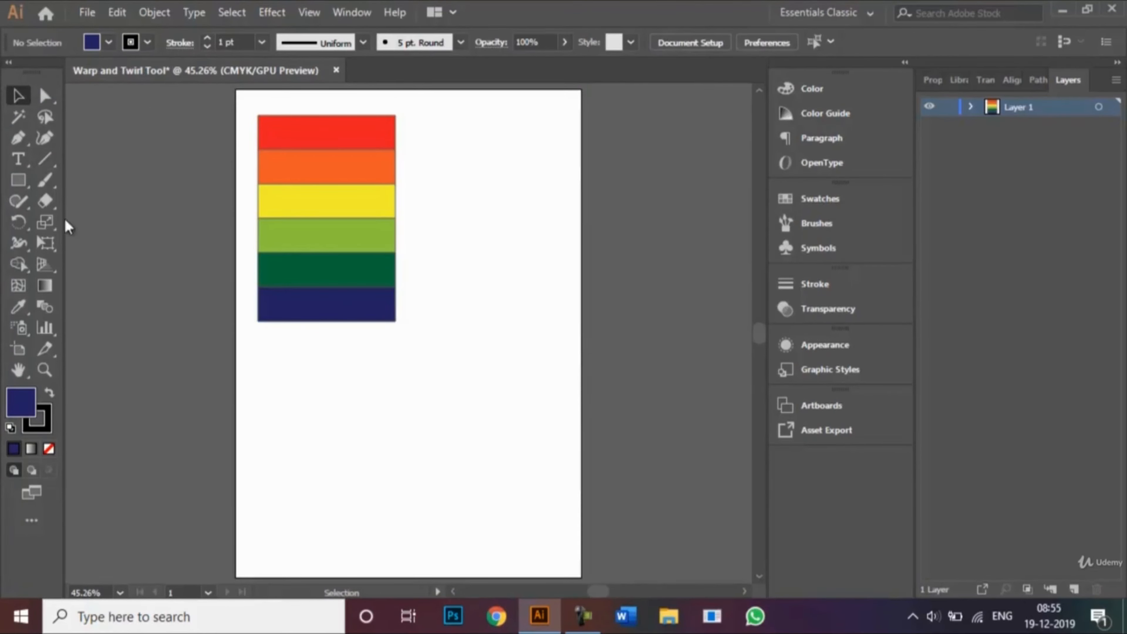
left_click(43, 161)
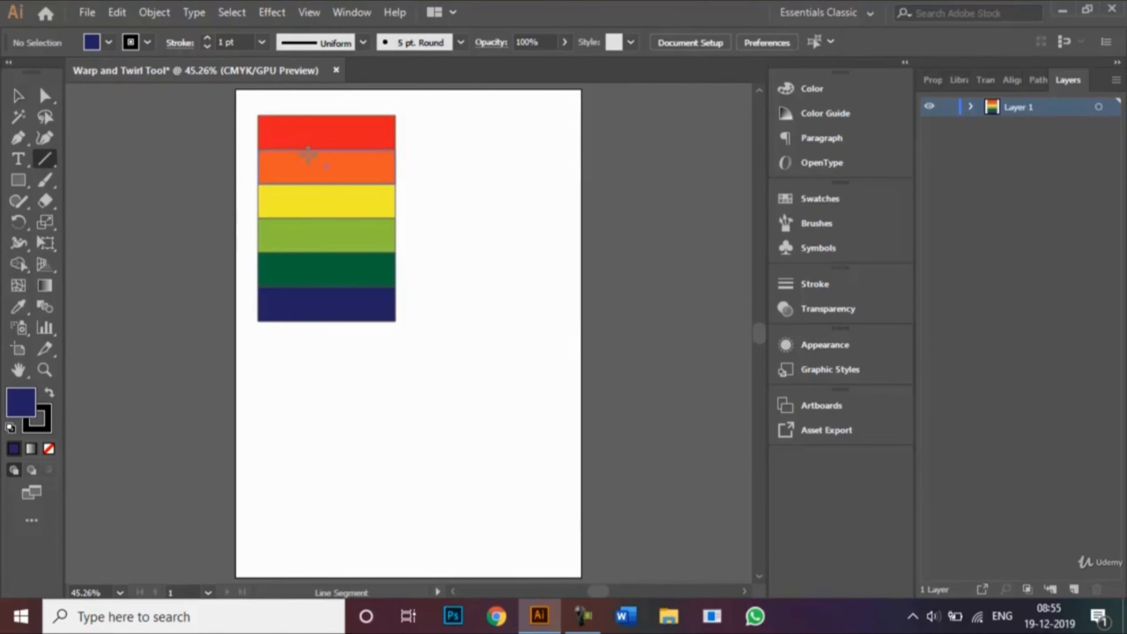
left_click(108, 42)
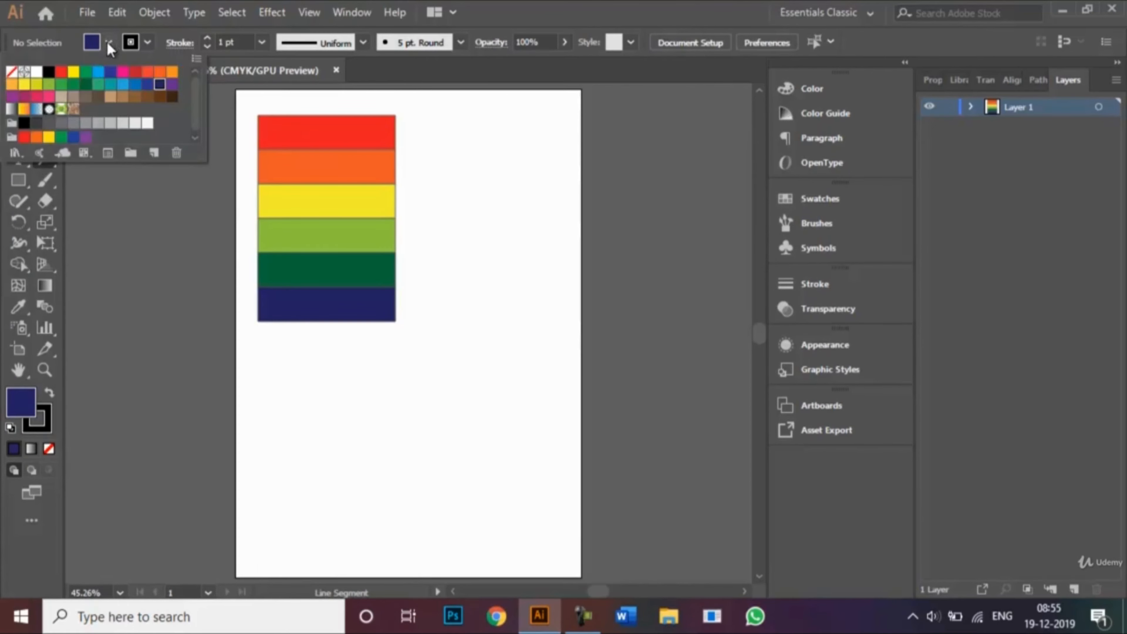
left_click(12, 73)
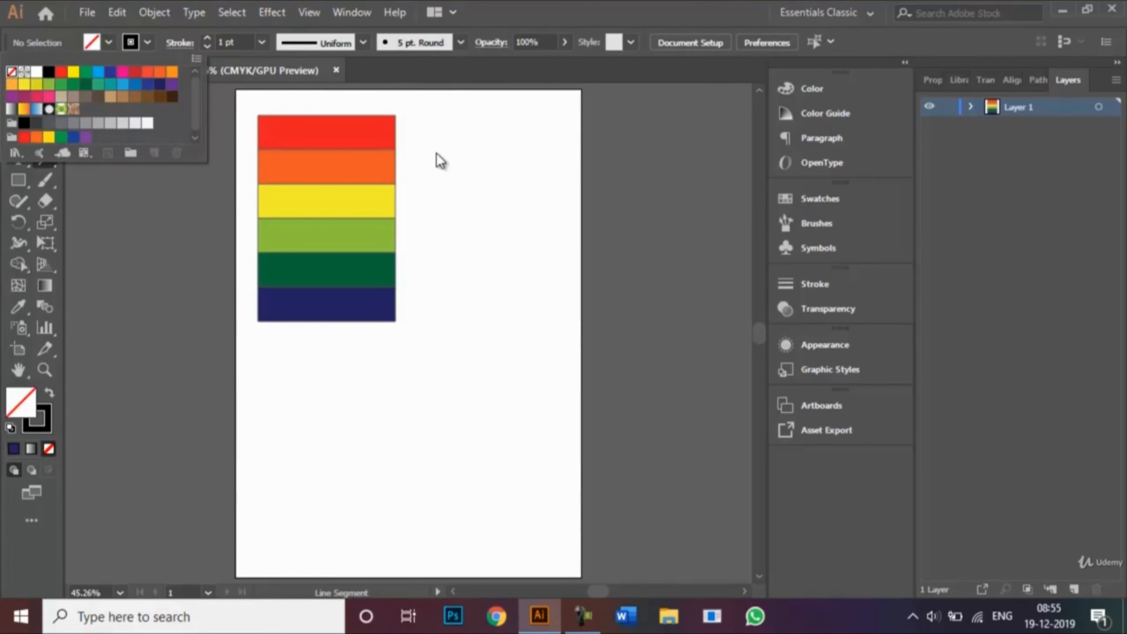
left_click(452, 137)
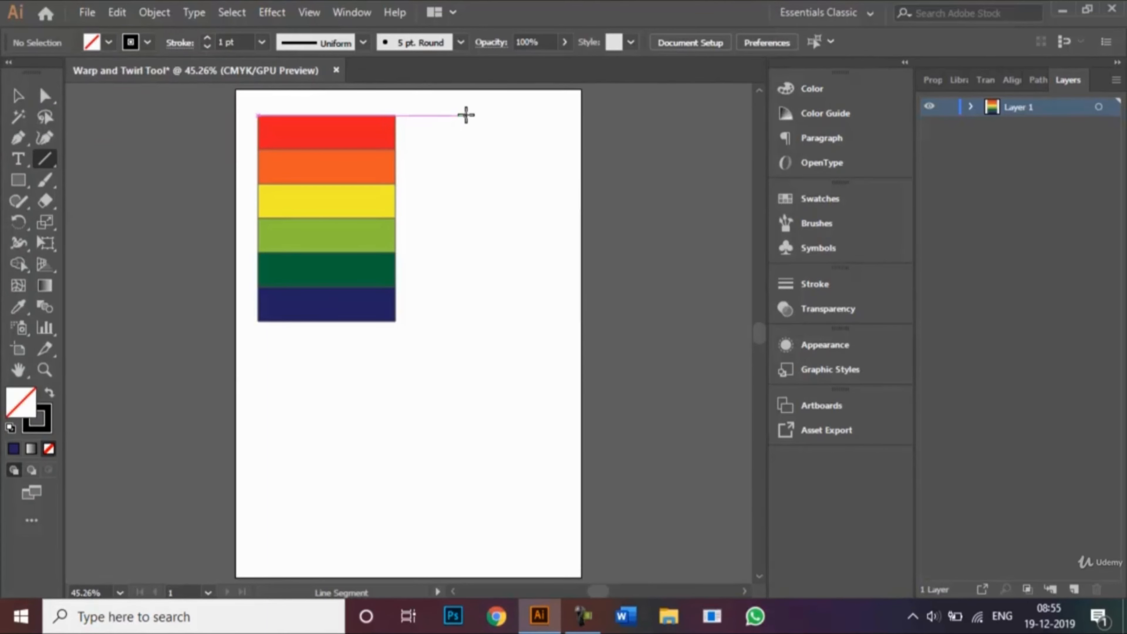
left_click_drag(466, 115, 468, 324)
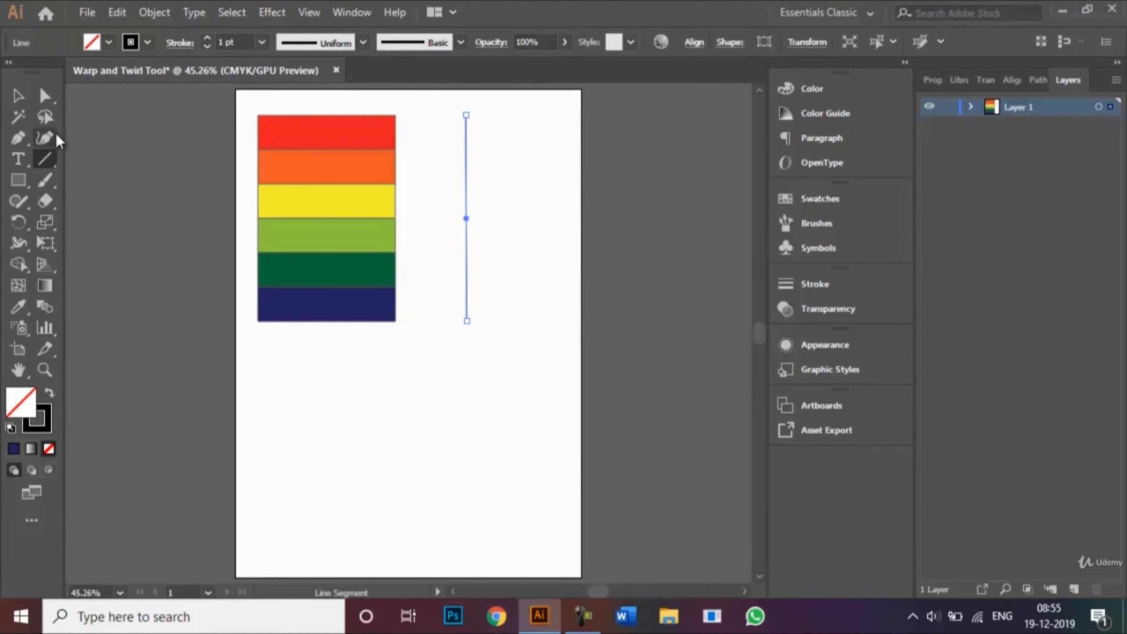
Add a text box below the bars reading "Hello!" at 72 pt and clear the selection
left_click(19, 161)
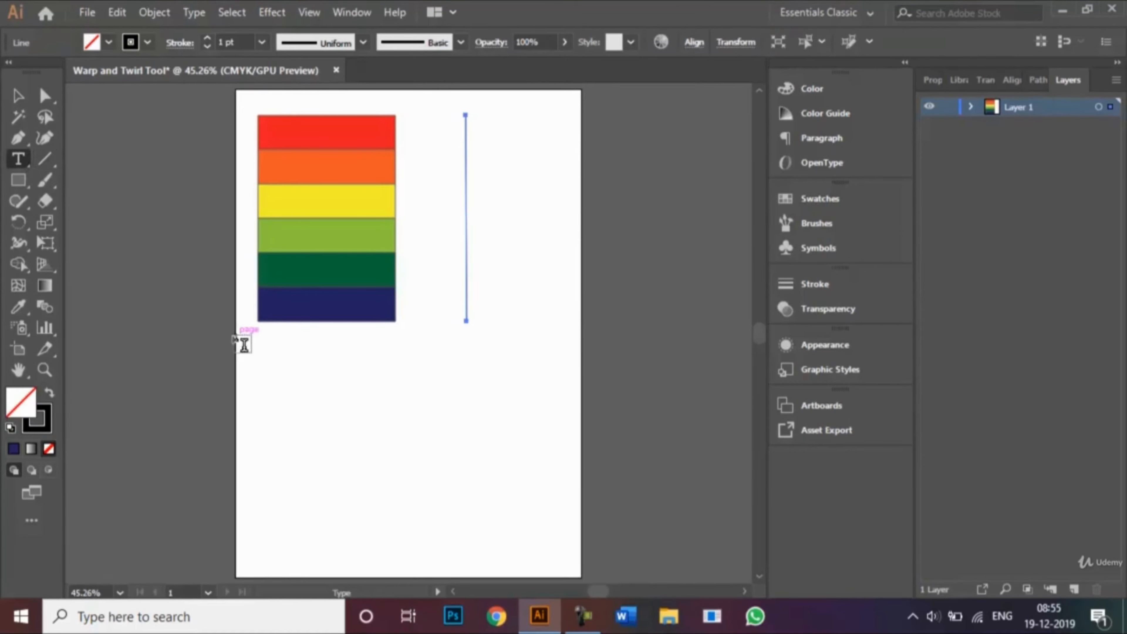
left_click_drag(260, 338, 471, 387)
key("BackSpace")
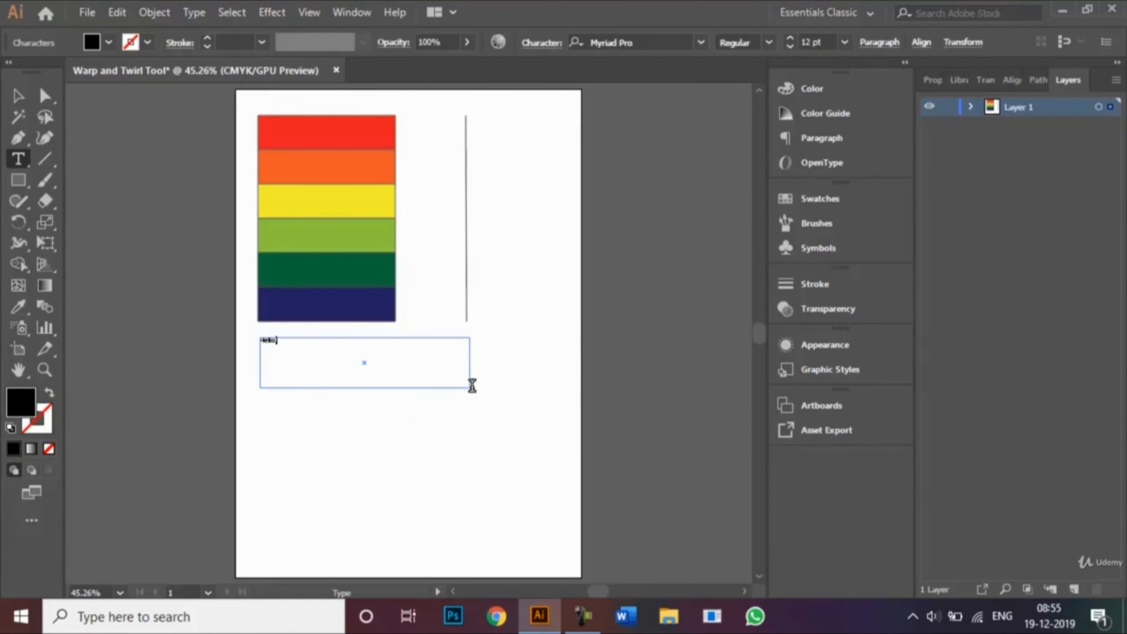
left_click_drag(279, 341, 241, 344)
left_click(846, 41)
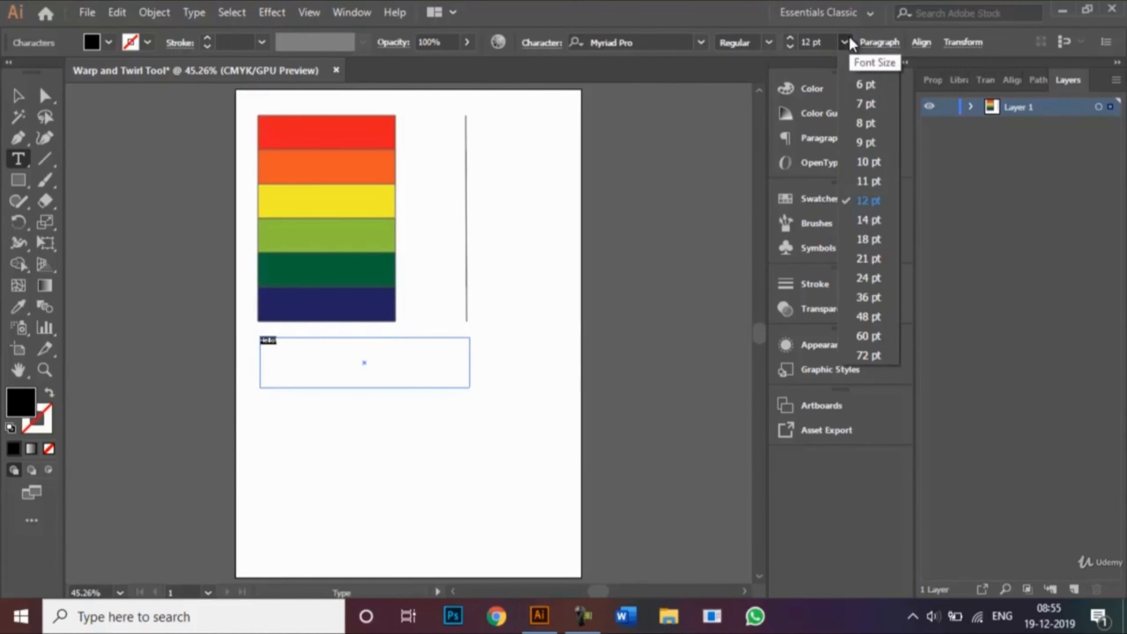
left_click(869, 355)
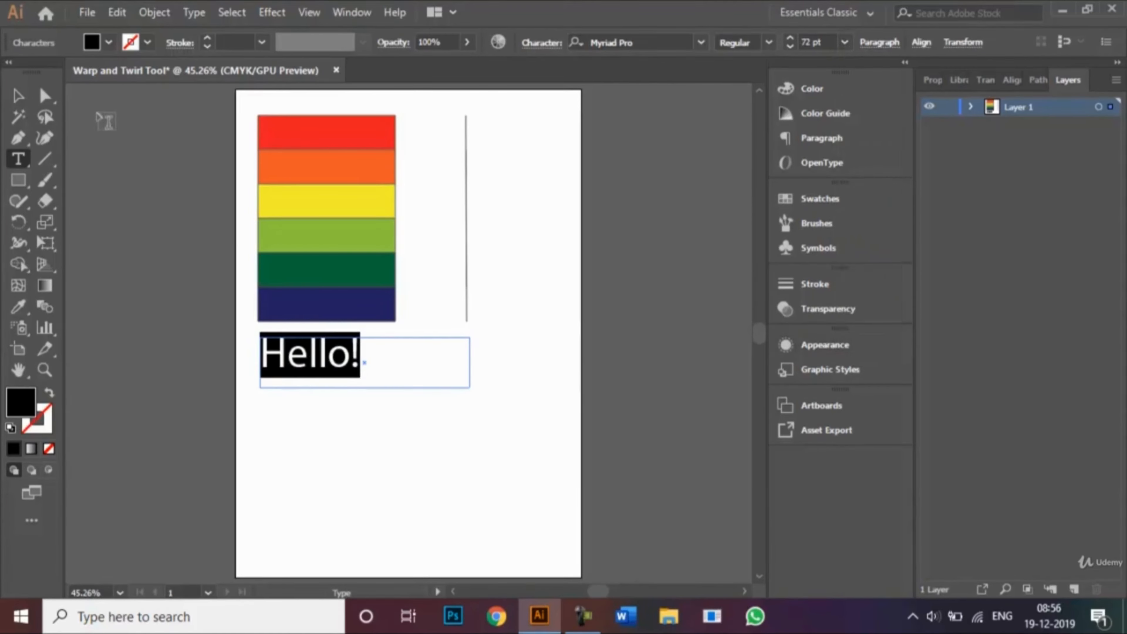
left_click(20, 93)
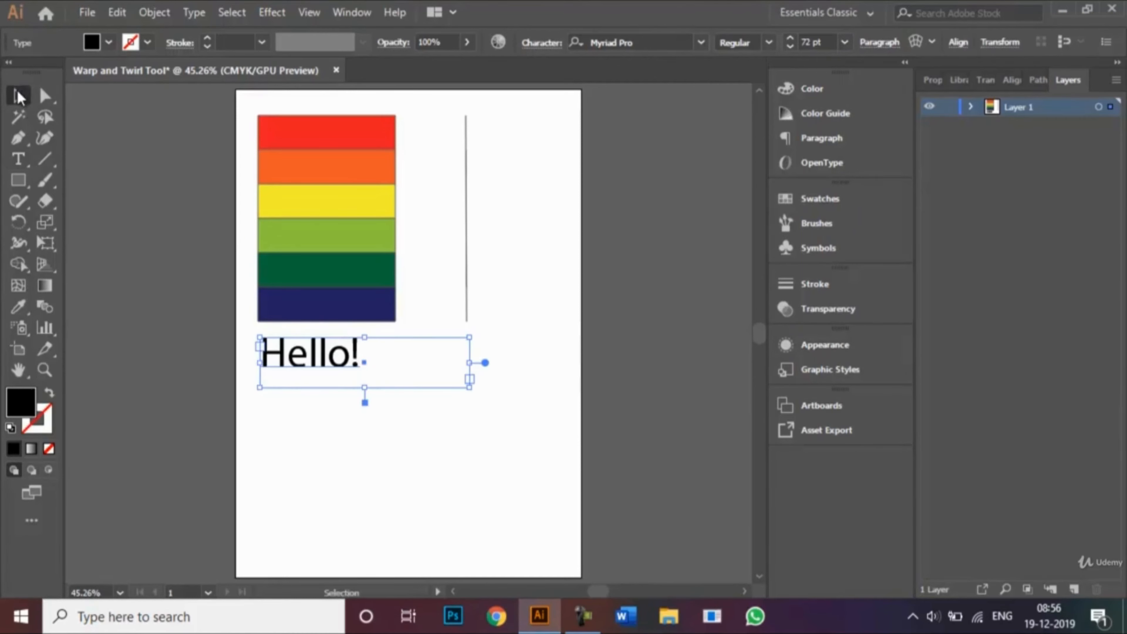
left_click(288, 461)
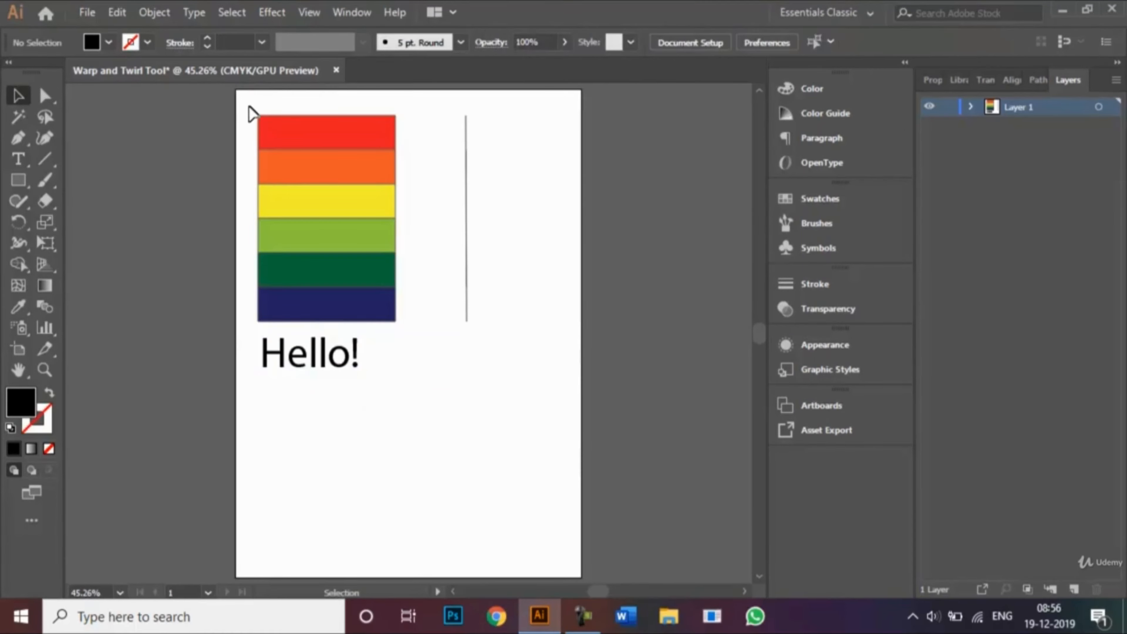
Select all six coloured bars, distort their edges with short Warp tool strokes, and clear the selection
left_click_drag(249, 106, 415, 333)
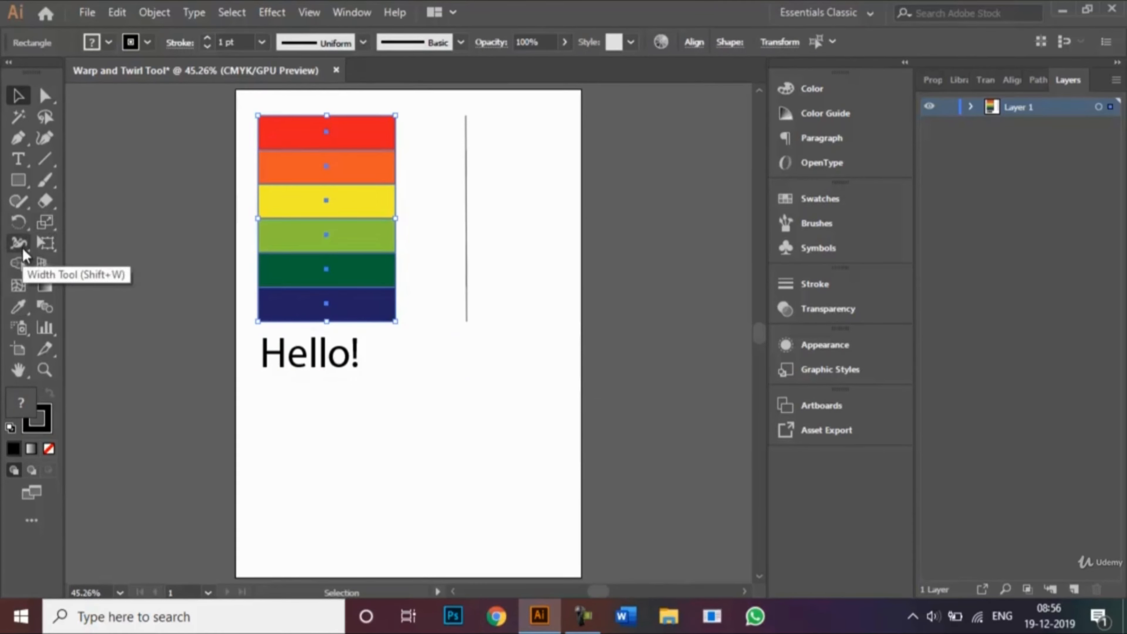
left_click(20, 250)
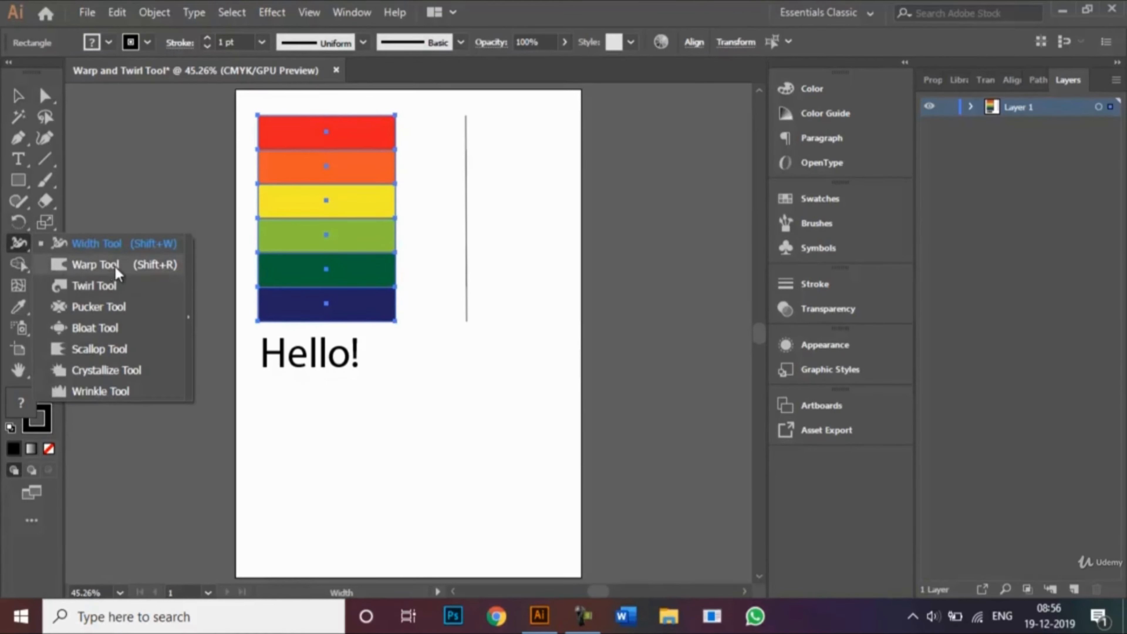
left_click(90, 266)
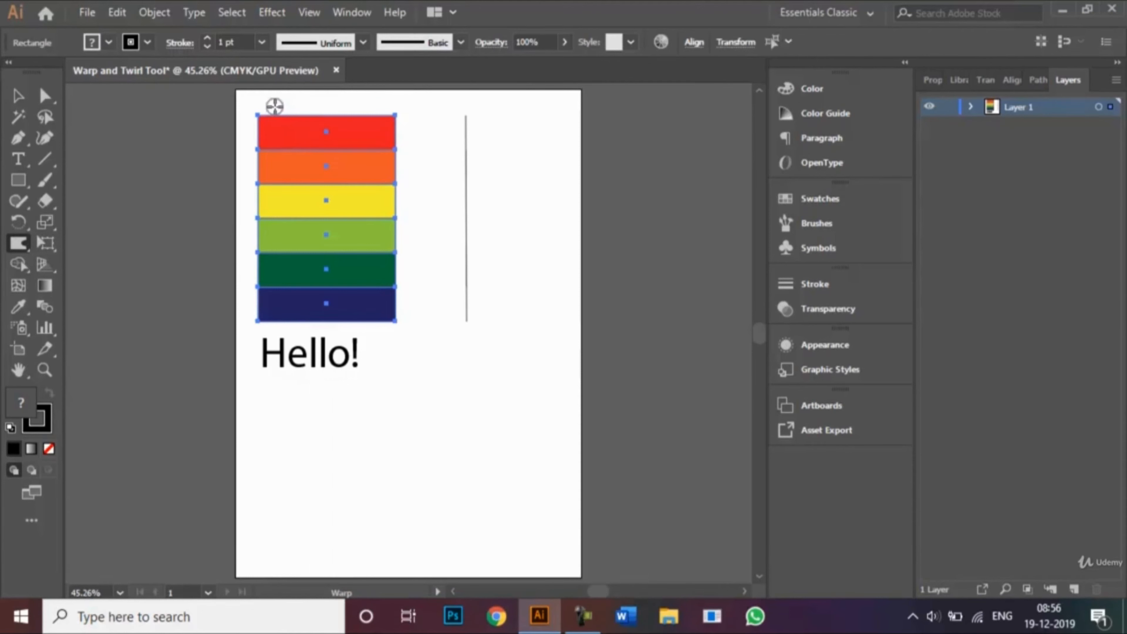
mouse_move(275, 106)
left_mouse_down()
mouse_move(283, 316)
mouse_move(296, 306)
mouse_move(304, 192)
left_mouse_up()
mouse_move(308, 146)
left_mouse_down()
mouse_move(317, 105)
mouse_move(328, 107)
mouse_move(348, 141)
mouse_move(334, 303)
mouse_move(348, 322)
mouse_move(397, 288)
mouse_move(396, 267)
mouse_move(291, 262)
mouse_move(253, 249)
mouse_move(258, 235)
mouse_move(366, 234)
mouse_move(411, 219)
mouse_move(365, 198)
mouse_move(239, 193)
mouse_move(405, 172)
mouse_move(343, 158)
left_mouse_up()
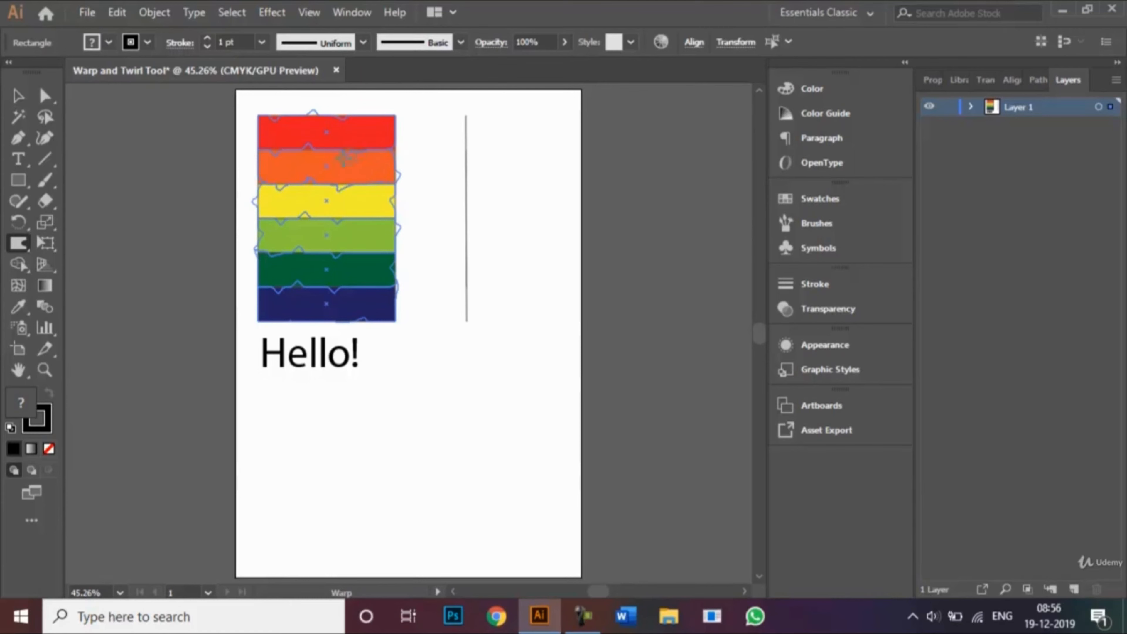
left_click_drag(252, 170, 285, 148)
mouse_move(397, 160)
left_mouse_down()
mouse_move(385, 128)
mouse_move(271, 148)
mouse_move(249, 129)
mouse_move(352, 121)
mouse_move(402, 153)
mouse_move(373, 263)
mouse_move(401, 290)
mouse_move(318, 287)
mouse_move(304, 322)
mouse_move(259, 302)
mouse_move(256, 319)
mouse_move(251, 305)
mouse_move(289, 267)
mouse_move(252, 257)
mouse_move(389, 234)
mouse_move(380, 153)
left_mouse_up()
mouse_move(304, 157)
left_mouse_down()
mouse_move(280, 126)
mouse_move(395, 113)
mouse_move(377, 105)
mouse_move(361, 140)
left_mouse_up()
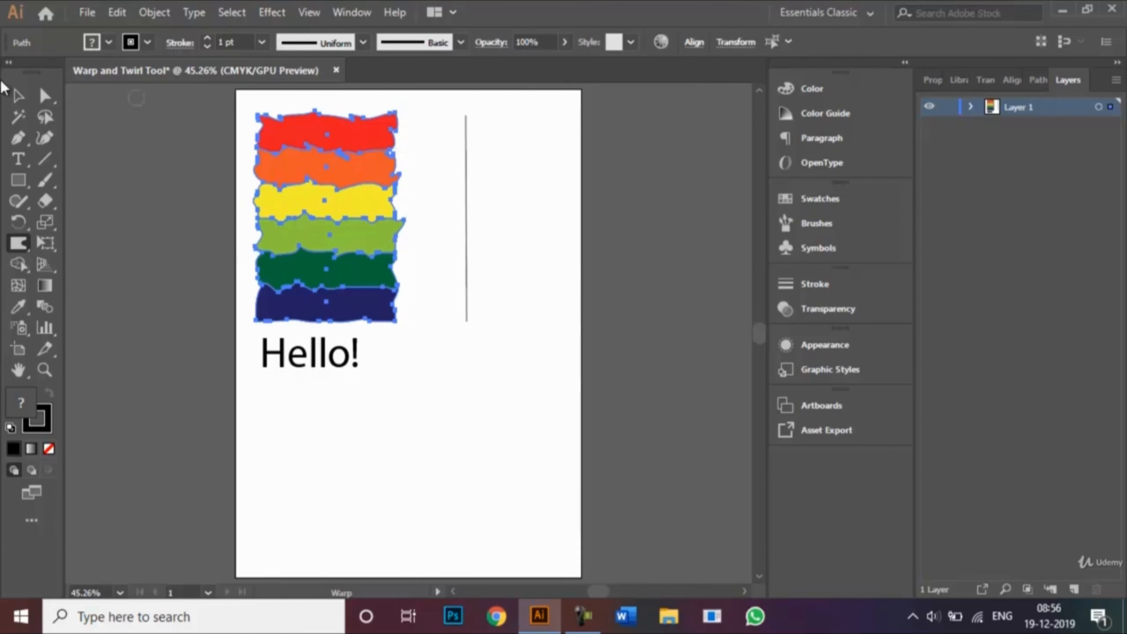
left_click(16, 94)
left_click(372, 478)
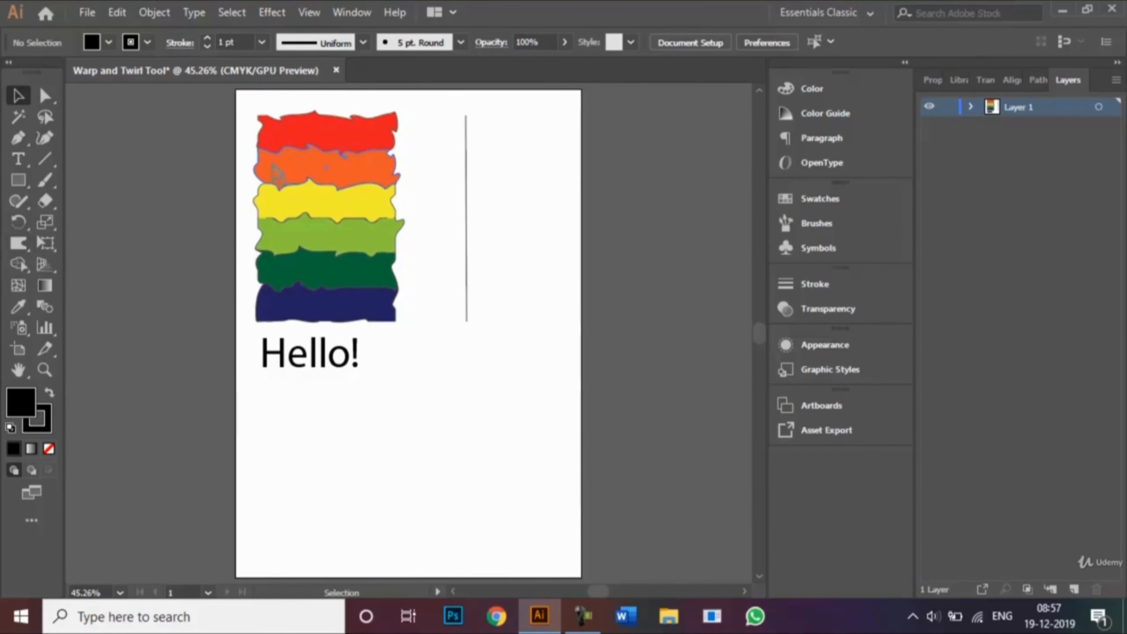
Set the Warp tool's brush to 4 cm wide and 4 cm high with Detail 8
double_click(19, 243)
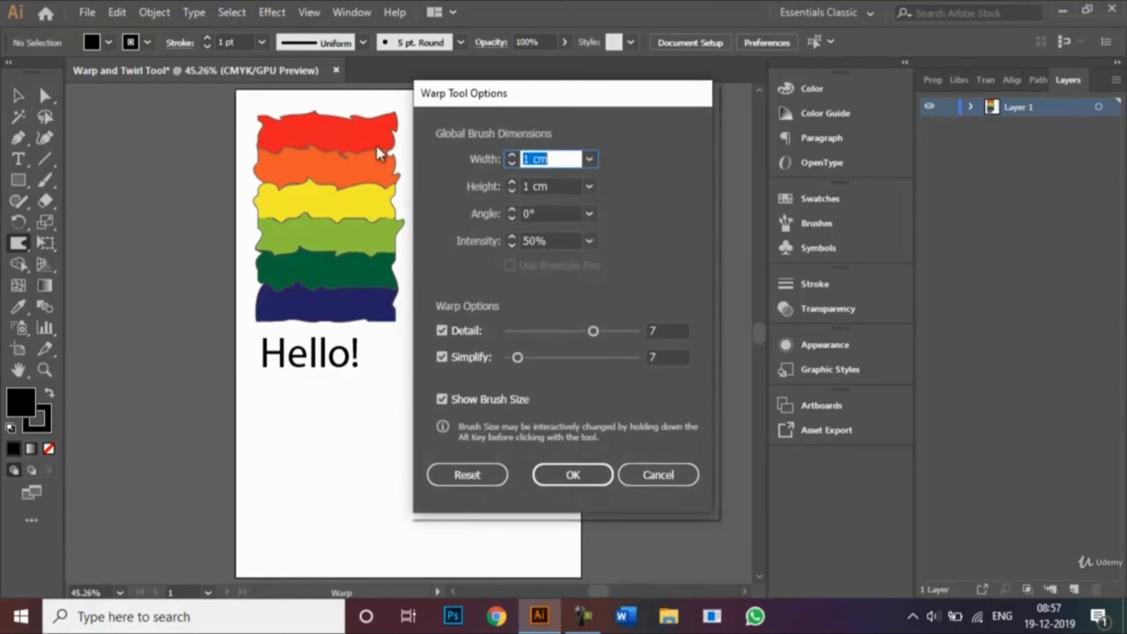
left_click(529, 160)
type("4")
left_click(529, 185)
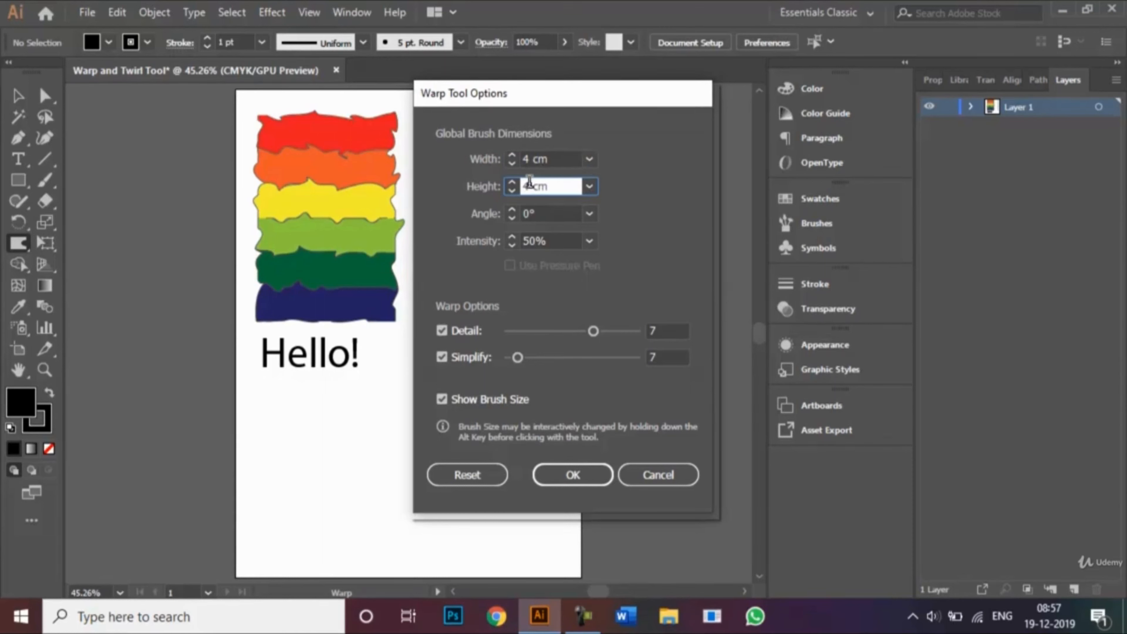
left_click(593, 331)
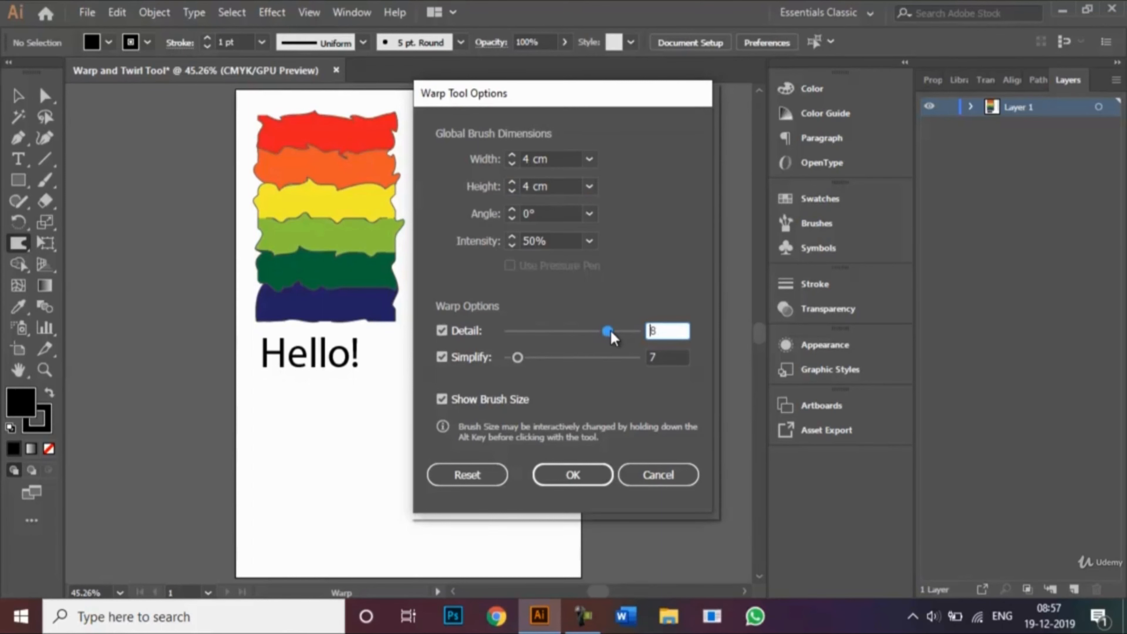
left_click(572, 474)
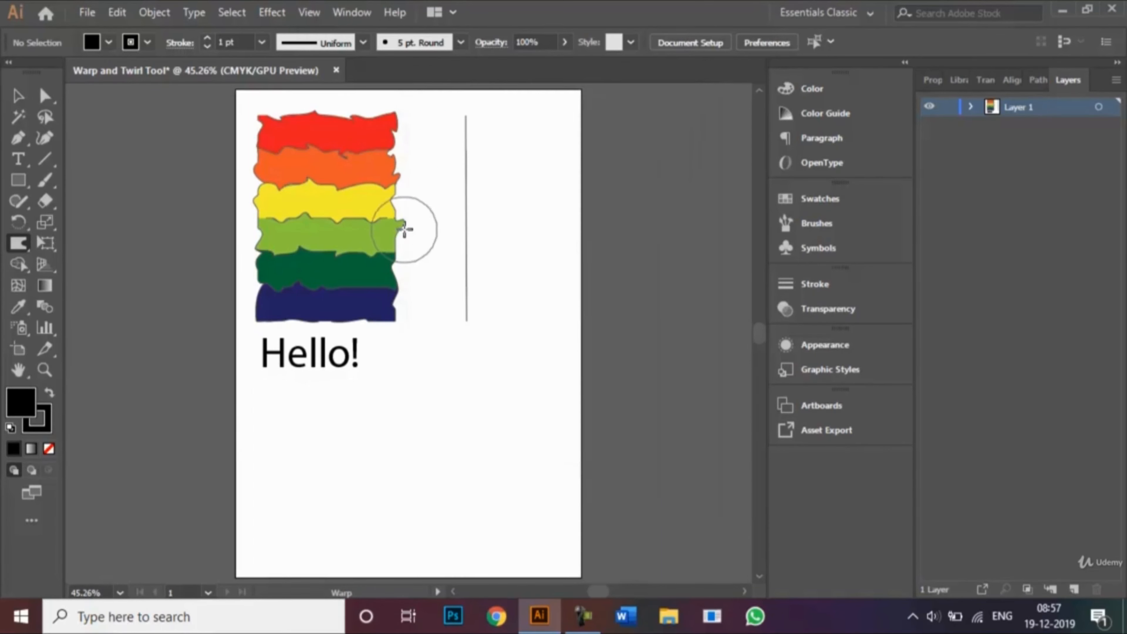
Warp the coloured bars with the enlarged brush into large flowing waves across the stack
mouse_move(411, 236)
left_mouse_down()
mouse_move(288, 224)
mouse_move(259, 212)
mouse_move(257, 200)
mouse_move(413, 171)
mouse_move(414, 144)
mouse_move(380, 136)
mouse_move(297, 188)
mouse_move(261, 189)
mouse_move(255, 162)
left_mouse_up()
mouse_move(289, 116)
left_mouse_down()
mouse_move(311, 265)
mouse_move(375, 292)
mouse_move(393, 261)
mouse_move(384, 216)
left_mouse_up()
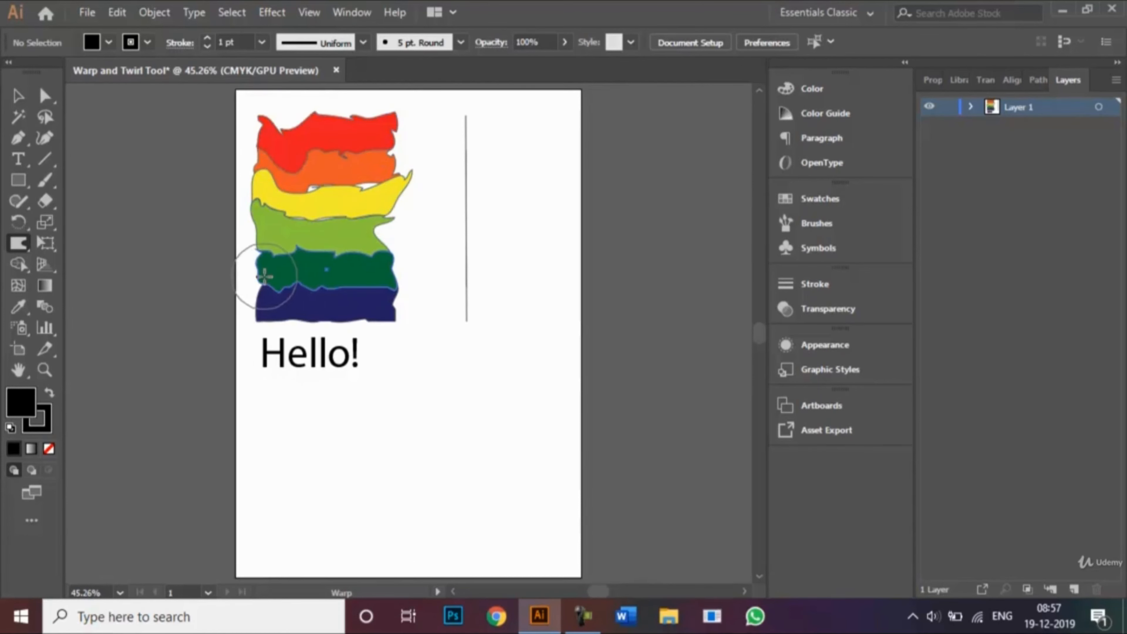
mouse_move(266, 276)
left_mouse_down()
mouse_move(410, 303)
mouse_move(347, 271)
mouse_move(321, 233)
mouse_move(279, 305)
mouse_move(357, 226)
left_mouse_up()
mouse_move(395, 108)
left_mouse_down()
mouse_move(378, 100)
mouse_move(391, 109)
mouse_move(289, 255)
left_mouse_up()
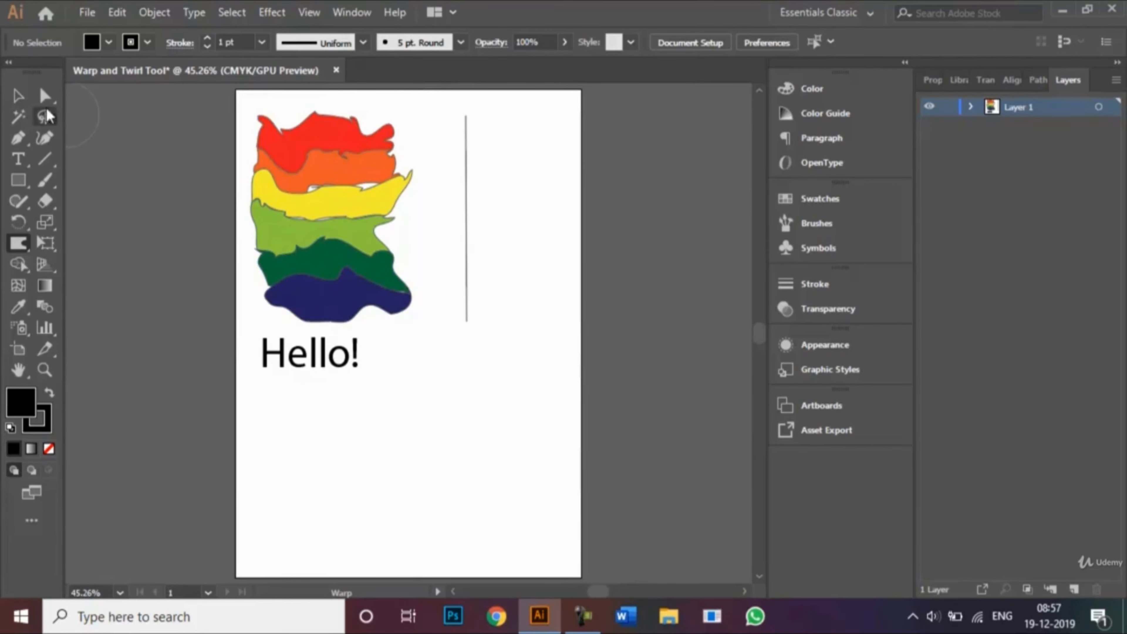
Select the vertical line beside the bars, warp it into a wavy curve, and clear the selection
left_click(24, 101)
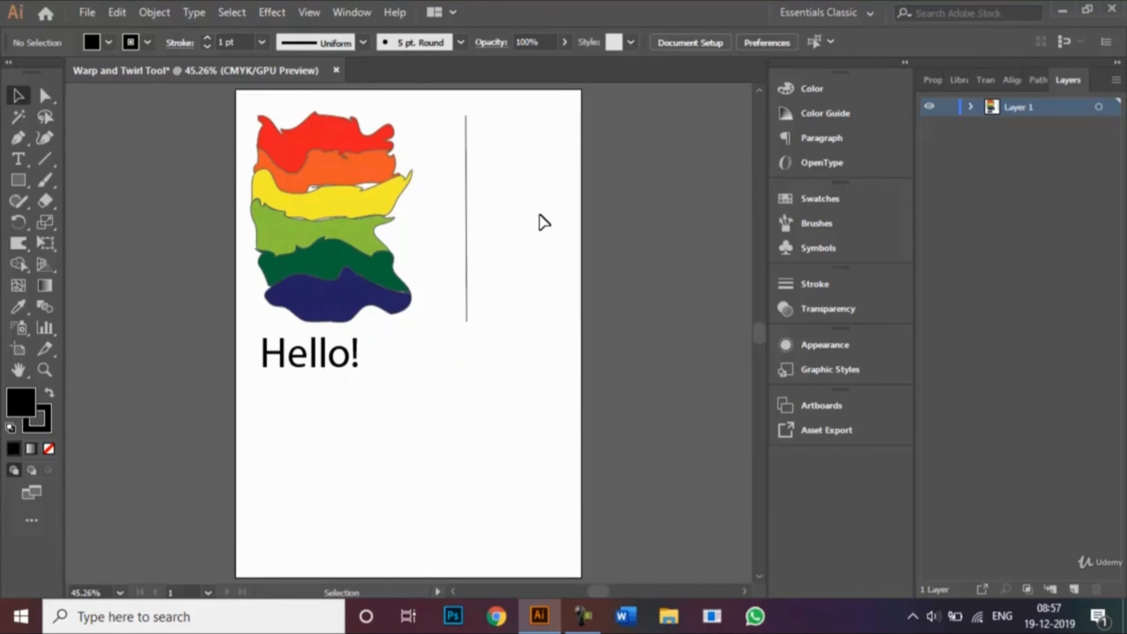
left_click(467, 179)
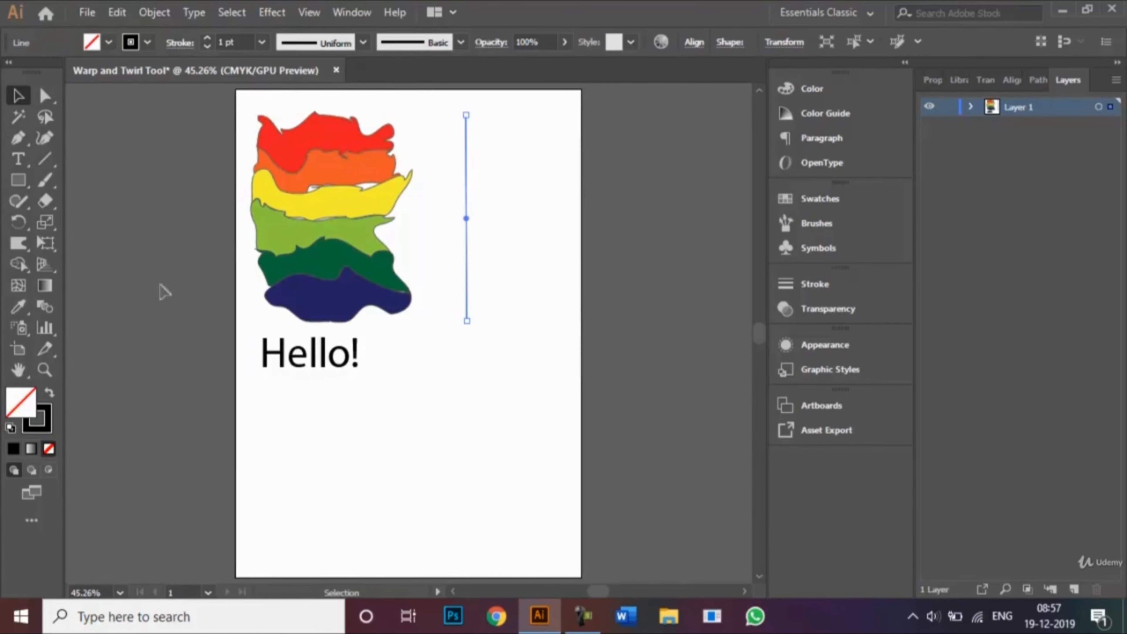
left_click(20, 247)
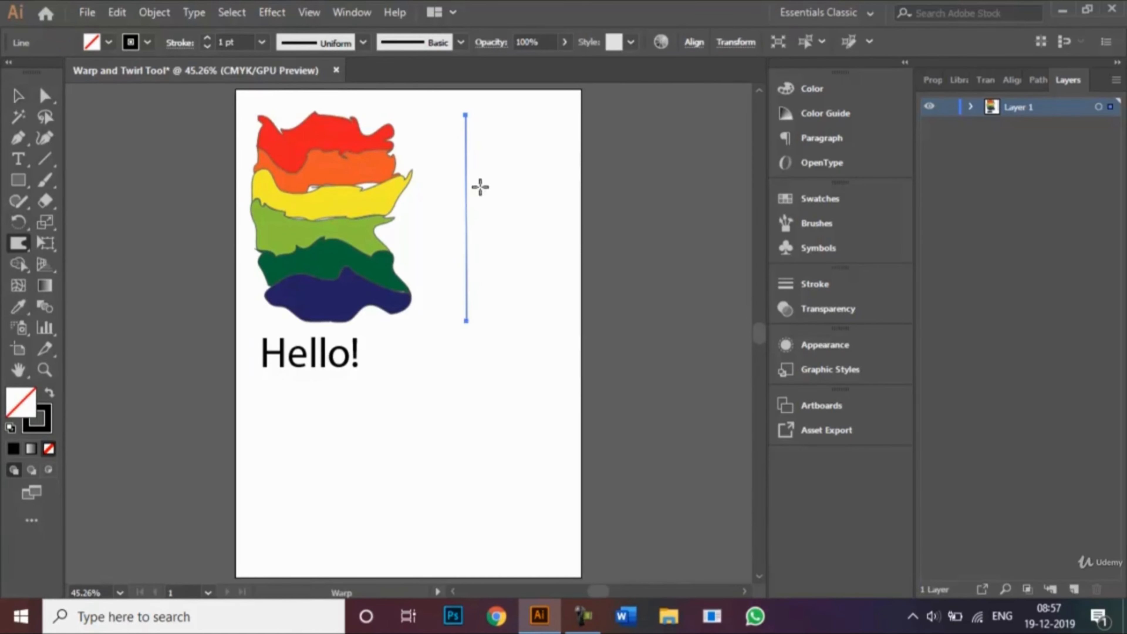
mouse_move(499, 129)
left_mouse_down()
mouse_move(443, 156)
mouse_move(500, 187)
mouse_move(511, 229)
mouse_move(437, 225)
mouse_move(430, 244)
mouse_move(456, 285)
mouse_move(541, 297)
mouse_move(538, 275)
mouse_move(463, 255)
mouse_move(435, 307)
mouse_move(416, 219)
mouse_move(493, 203)
mouse_move(541, 151)
mouse_move(529, 140)
left_mouse_up()
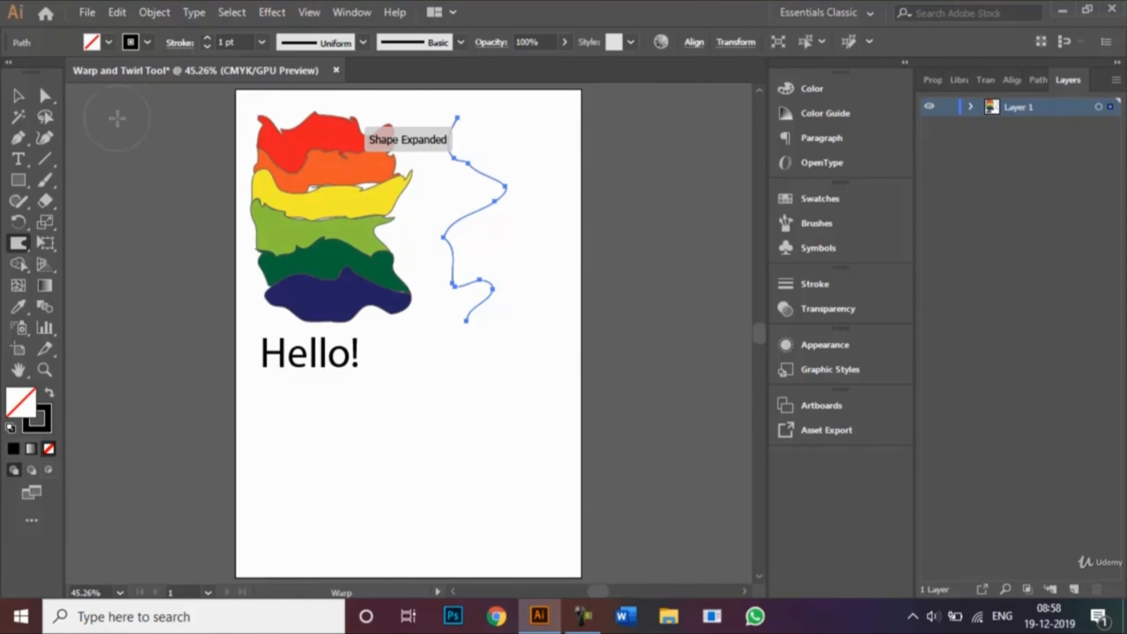
left_click(17, 95)
left_click(306, 390)
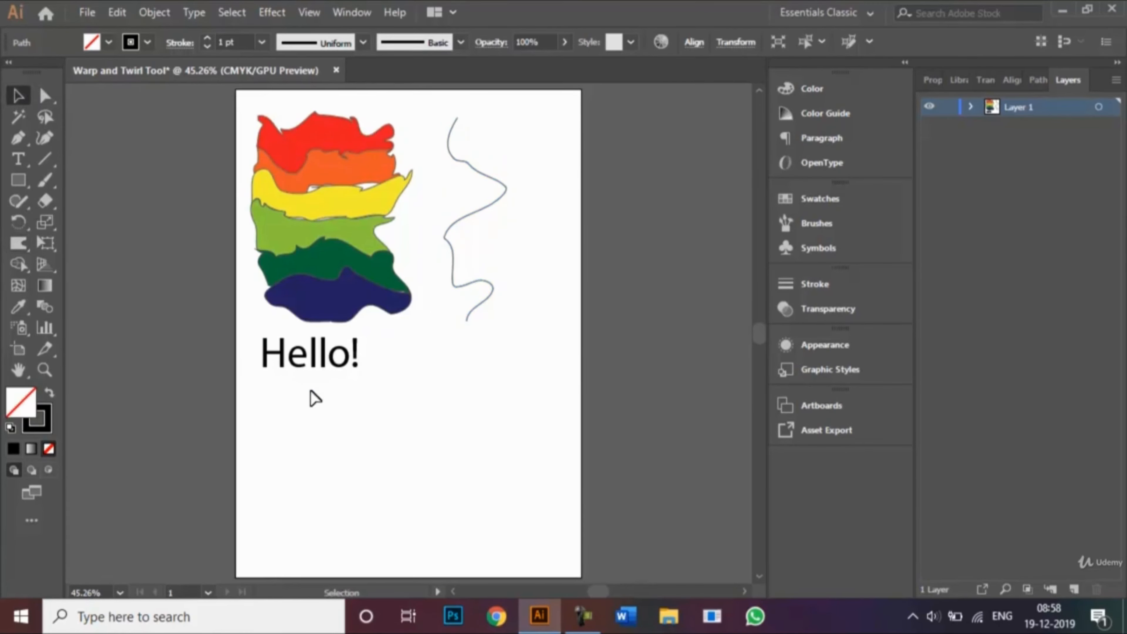
Move the "Hello!" text slightly down and to the right, away from the bars, and leave it selected
left_click_drag(316, 367, 353, 411)
left_click(354, 485)
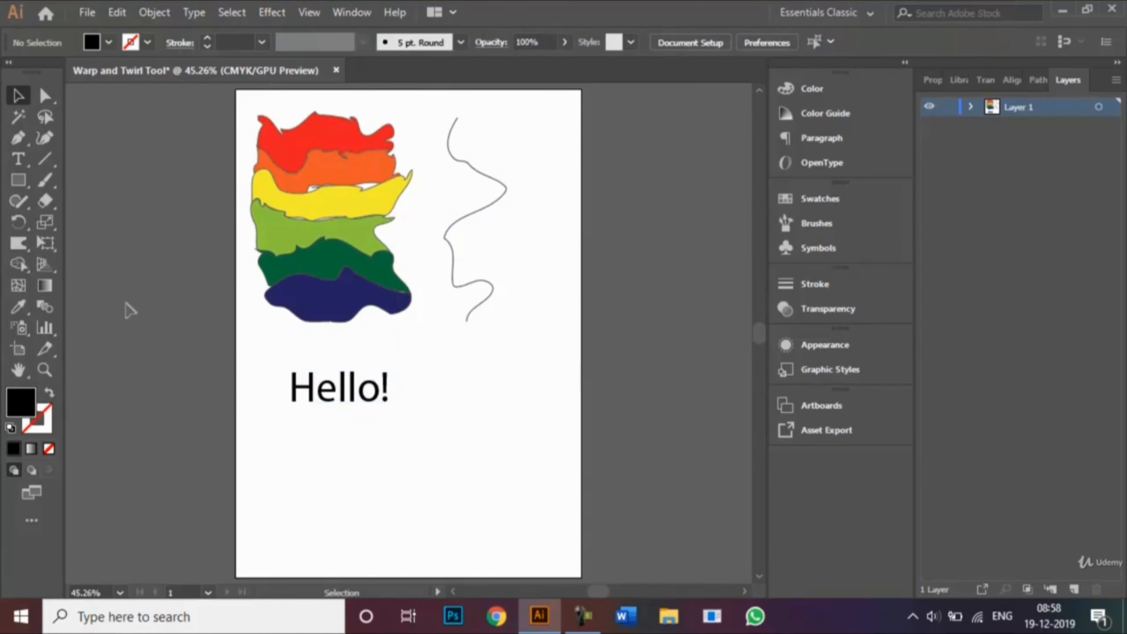
left_click(361, 411)
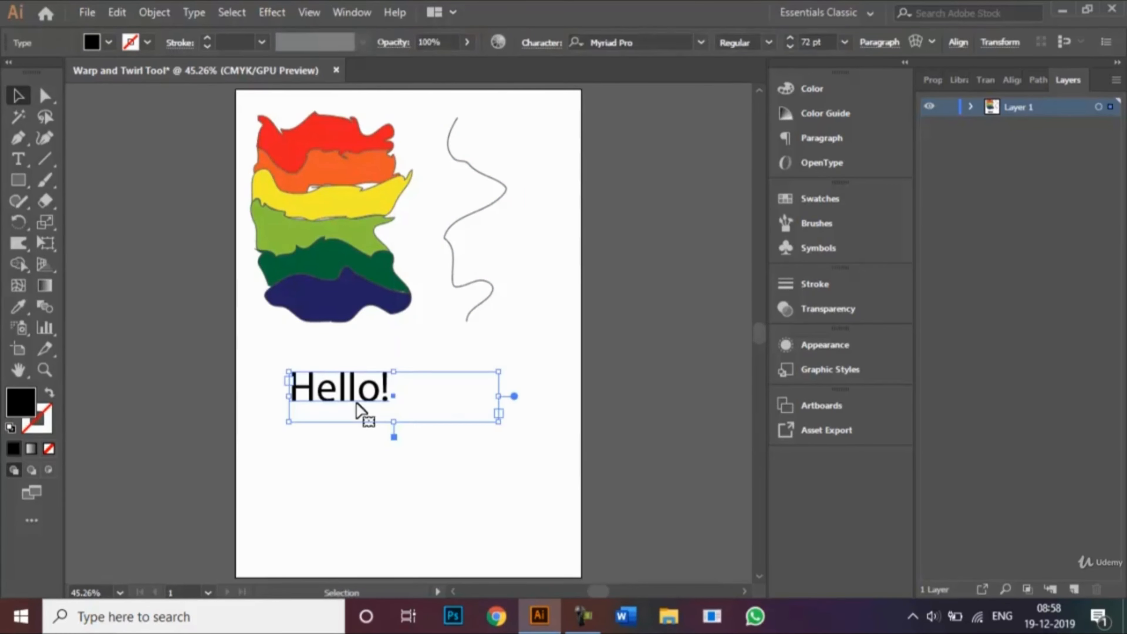
Try the Warp tool on the live "Hello!" text, dismiss the alert, and convert the text to outlines
left_click(18, 243)
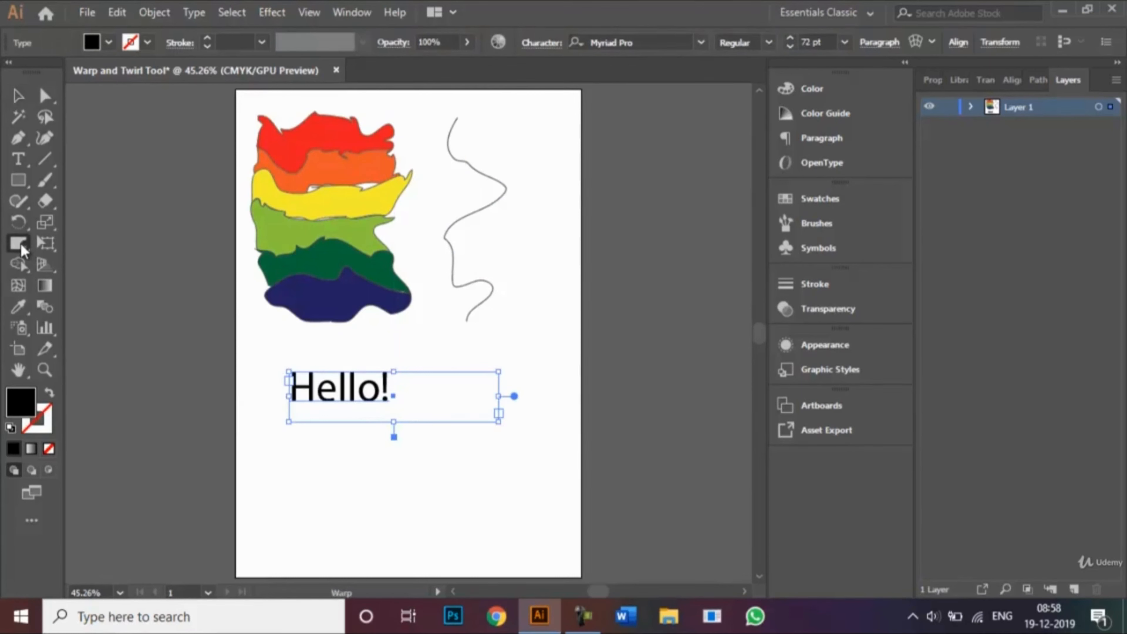
left_click(303, 375)
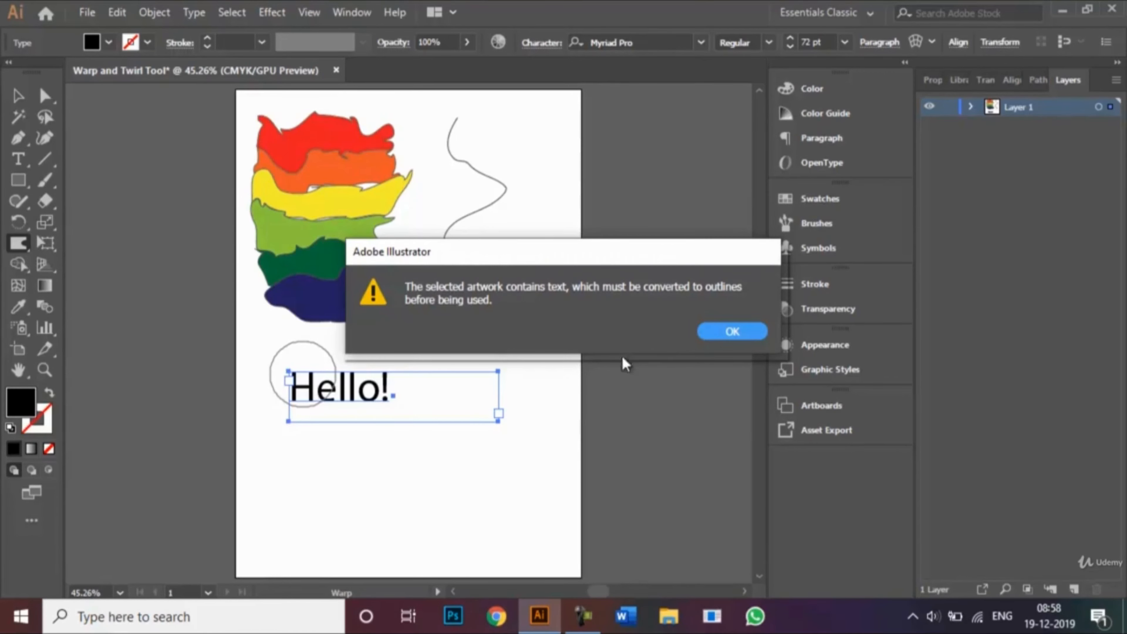
left_click(734, 332)
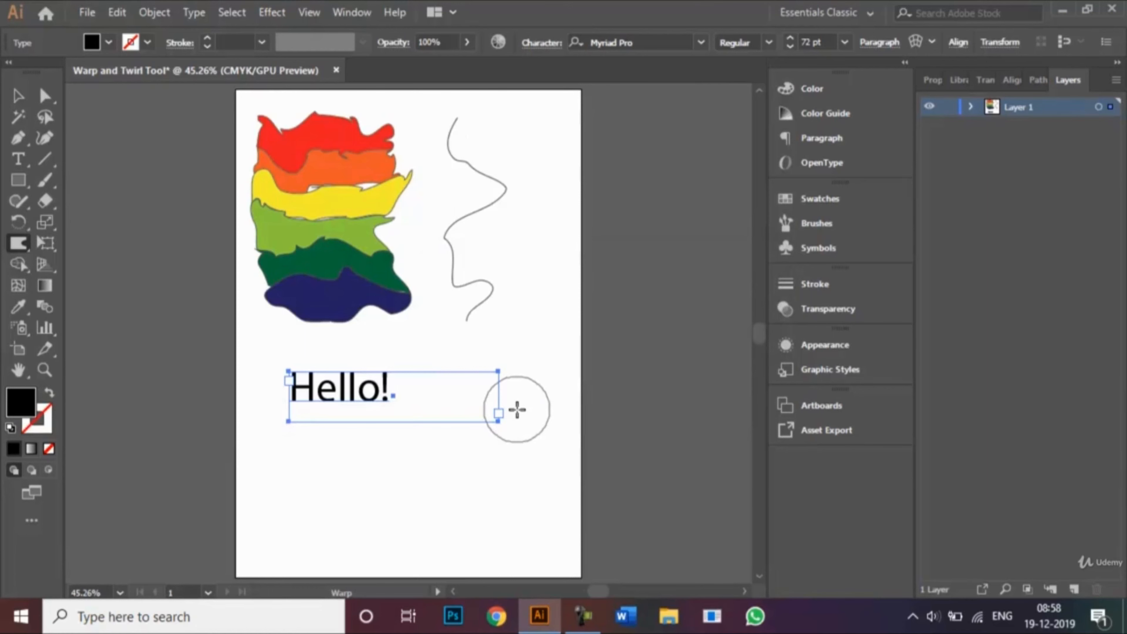
key("ctrl")
key("ctrl+shift+o")
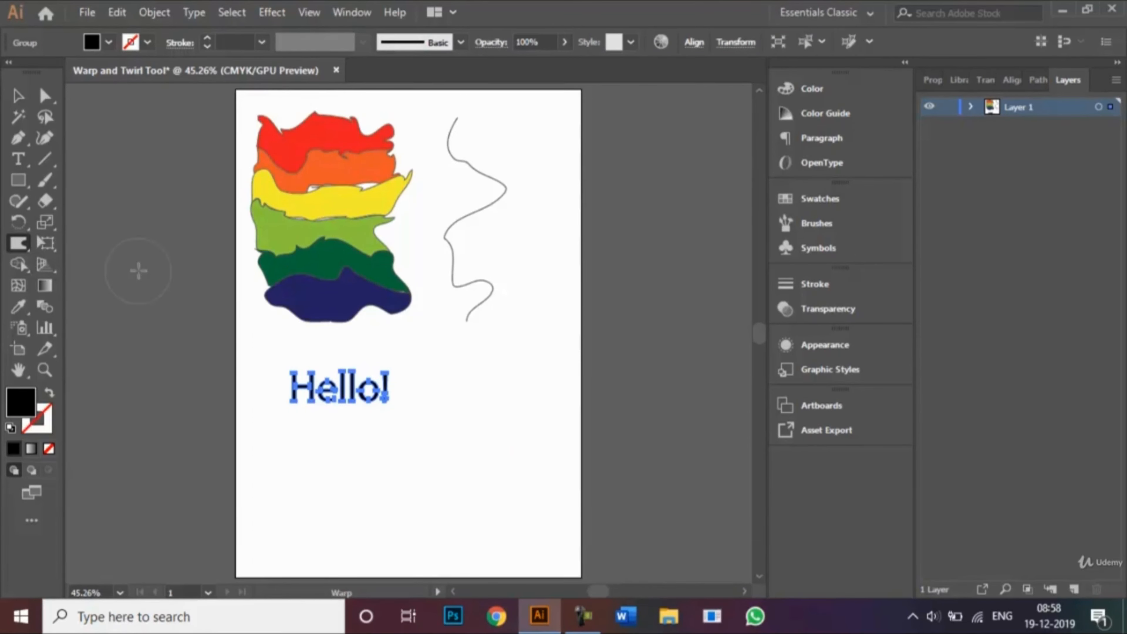
Set the Warp tool's brush to 2 cm wide and 2 cm high
double_click(17, 244)
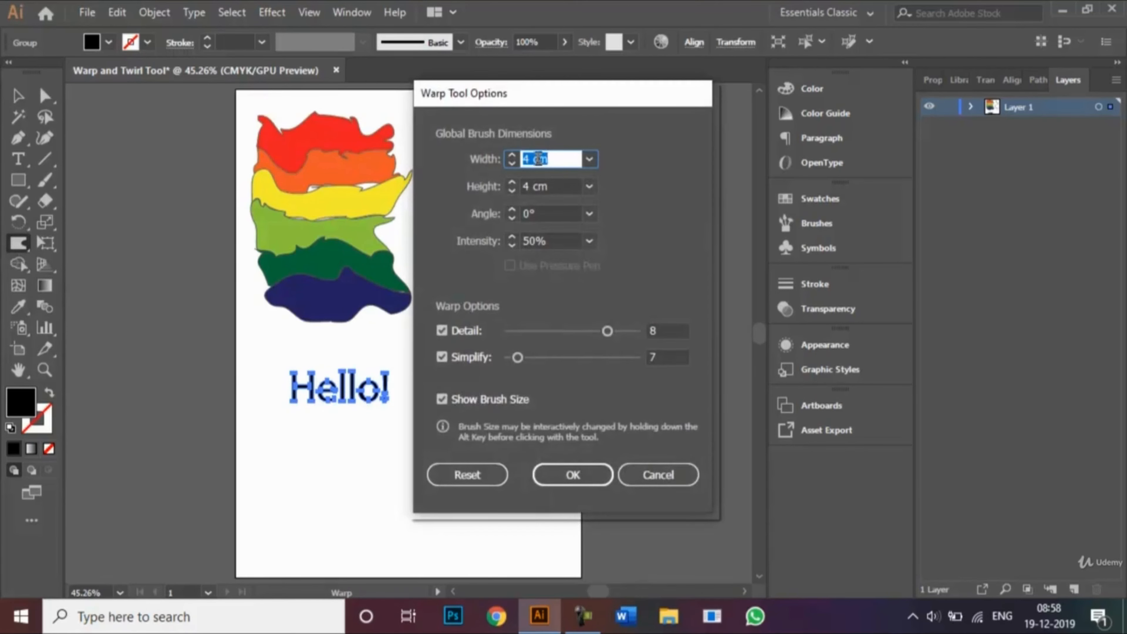
left_click(531, 158)
left_click(531, 183)
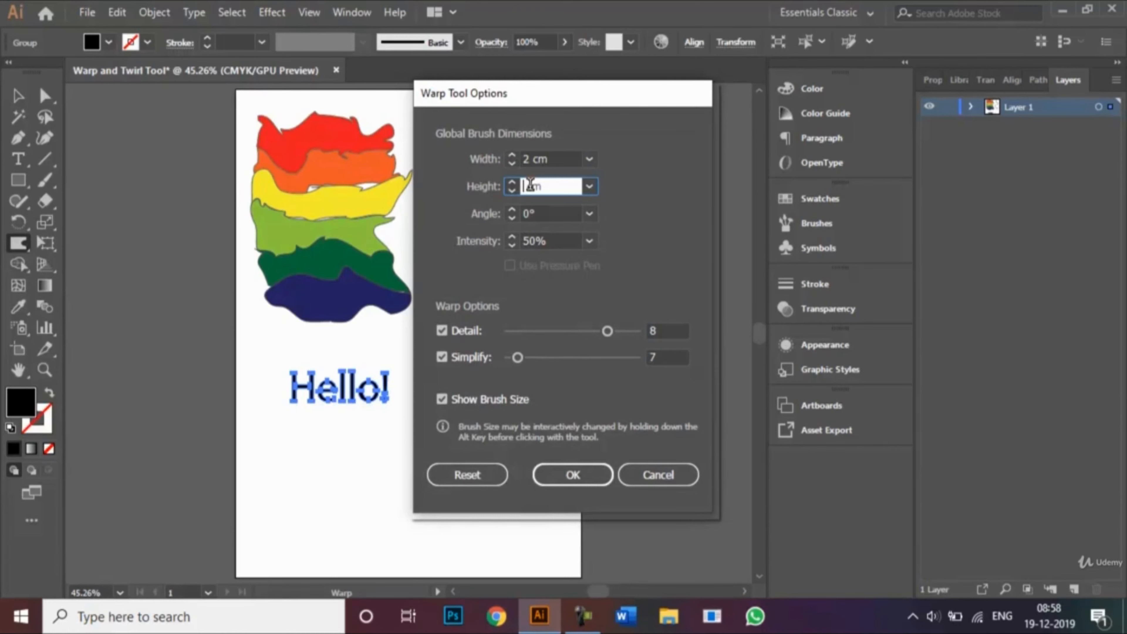
left_click(576, 476)
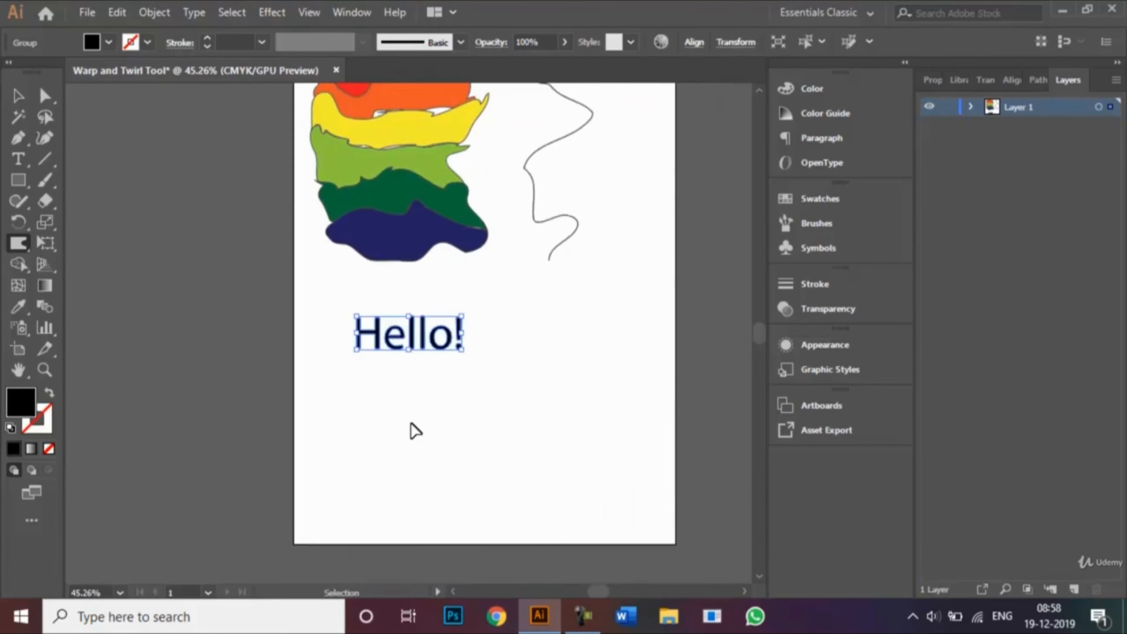
Warp the outlined "Hello!" letters into wavy, distorted shapes with the smaller brush and clear the selection
key("ctrl+1")
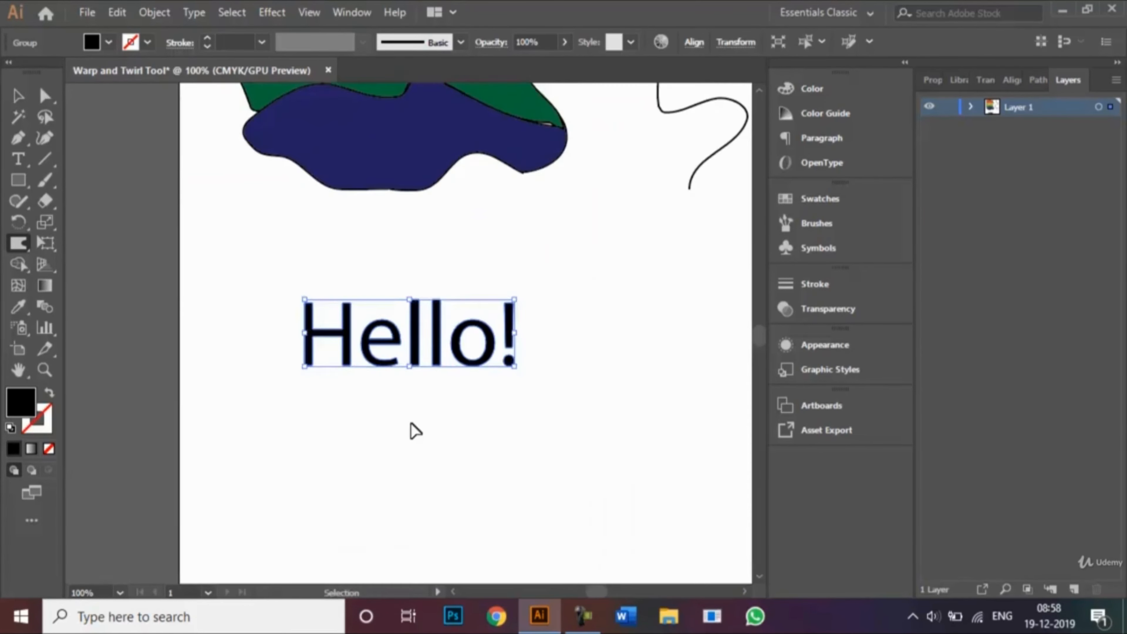
key("shift+r")
mouse_move(339, 408)
left_mouse_down()
mouse_move(386, 292)
mouse_move(420, 284)
mouse_move(439, 327)
mouse_move(432, 405)
mouse_move(481, 409)
mouse_move(506, 380)
mouse_move(505, 327)
mouse_move(492, 299)
mouse_move(425, 300)
mouse_move(254, 330)
mouse_move(252, 355)
mouse_move(292, 375)
mouse_move(436, 358)
mouse_move(541, 338)
mouse_move(549, 290)
left_mouse_up()
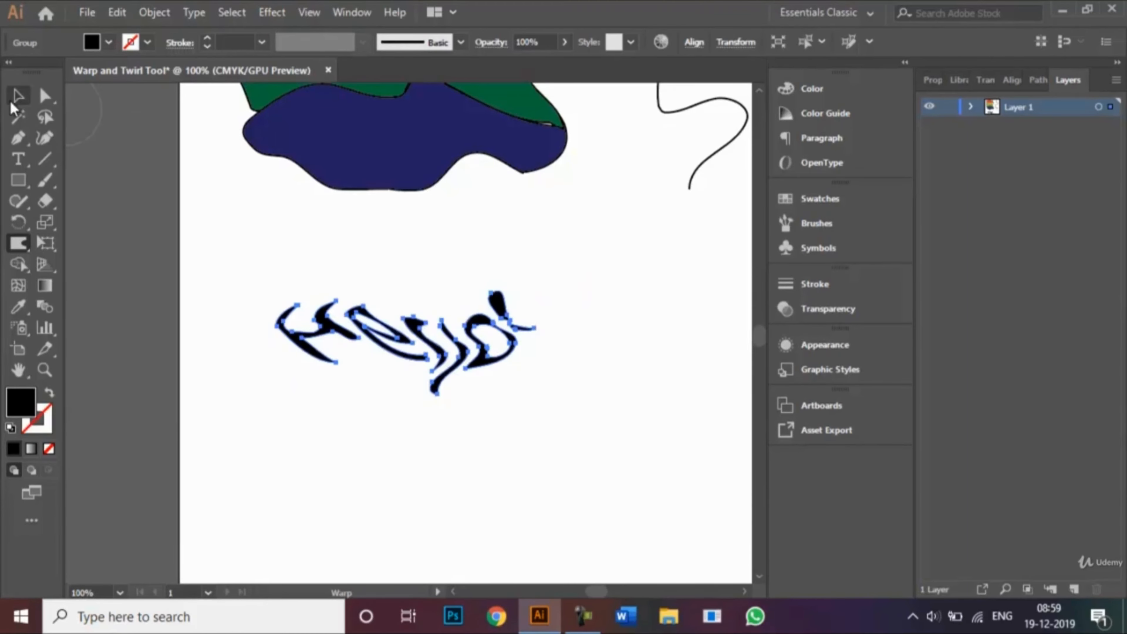
left_click(18, 95)
left_click(309, 501)
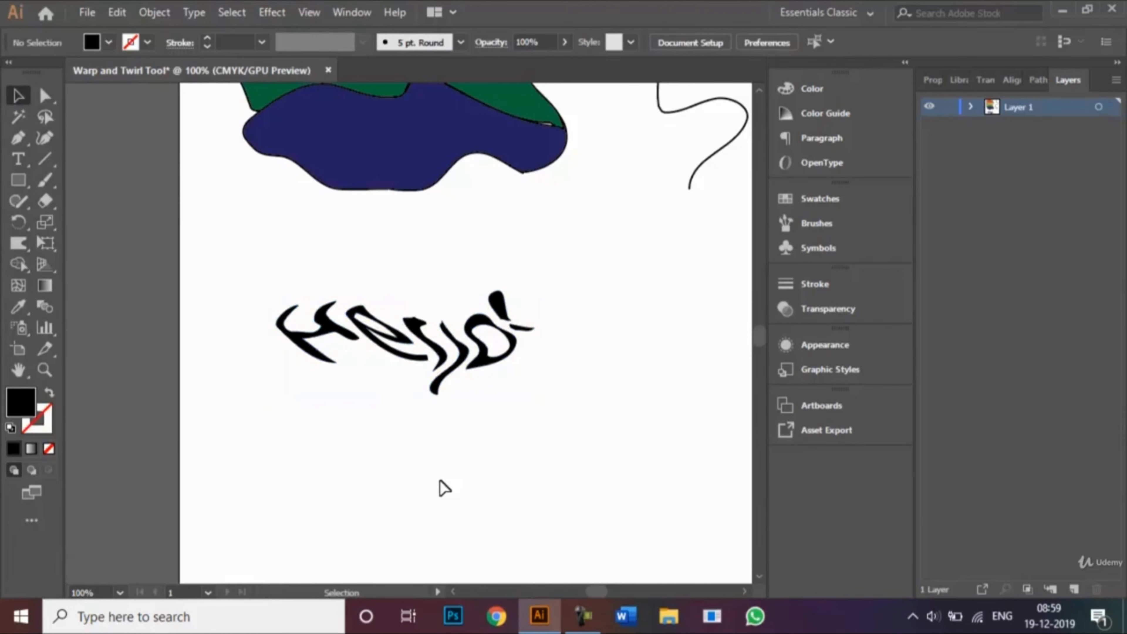
Undo the warping of the text, line and coloured bars, going back to the small, editable "Hello!" text
key("ctrl+0")
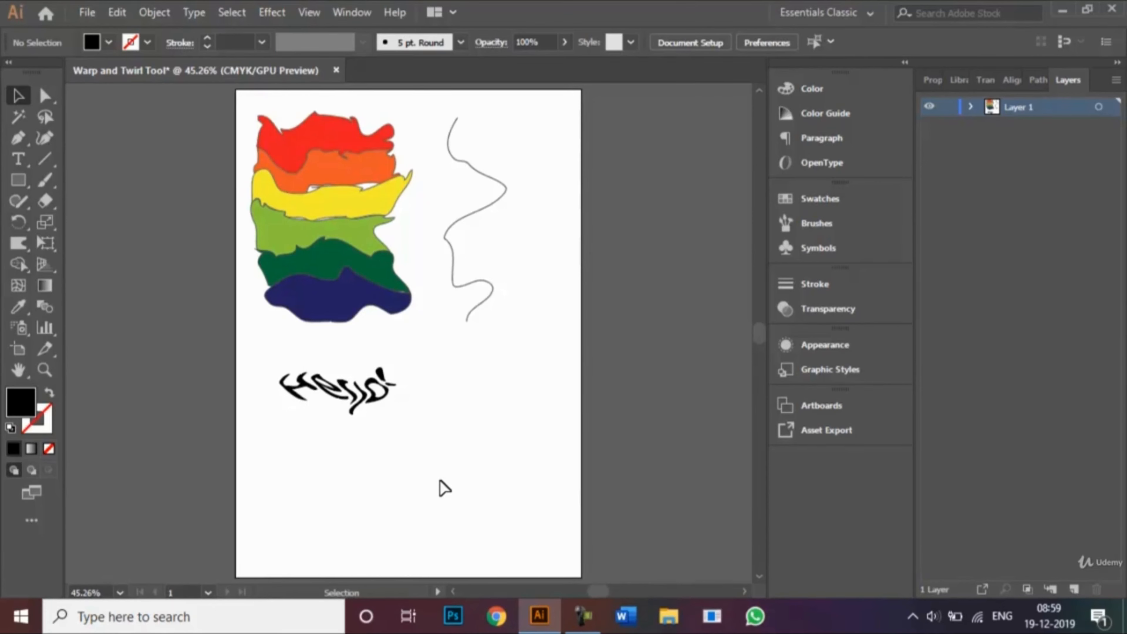
key("ctrl+z")
key("ctrl+z")
key("ctrl+z")
key("ctrl+z")
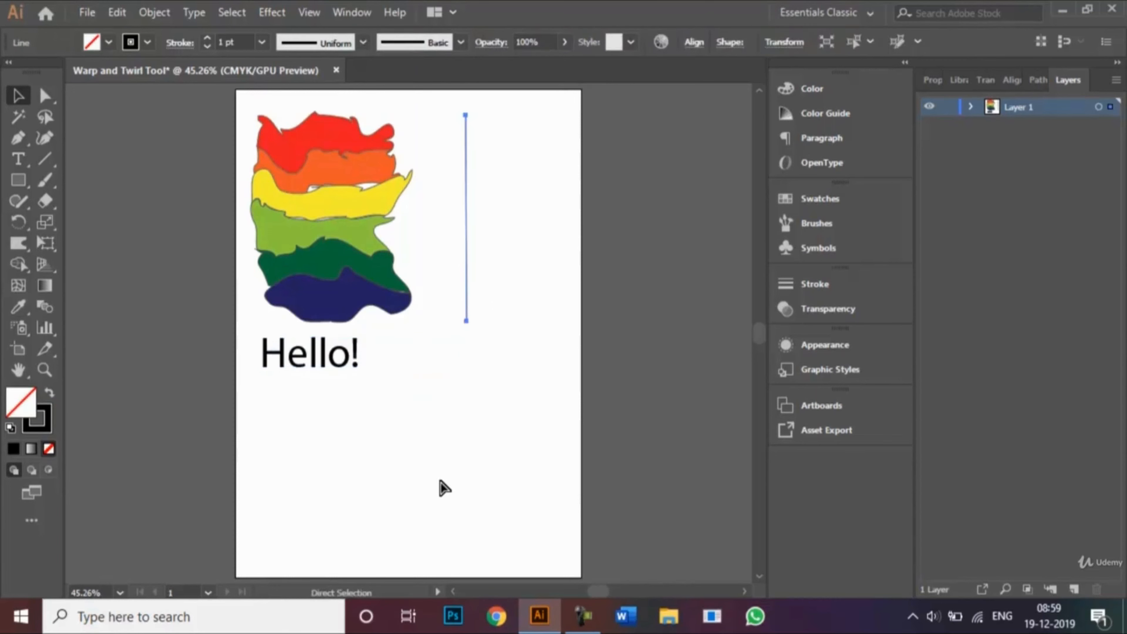
key("ctrl+z")
key("ctrl+z")
key("ctrl+z")
key("ctrl+z")
key("ctrl+z")
key("ctrl+z")
key("ctrl+z")
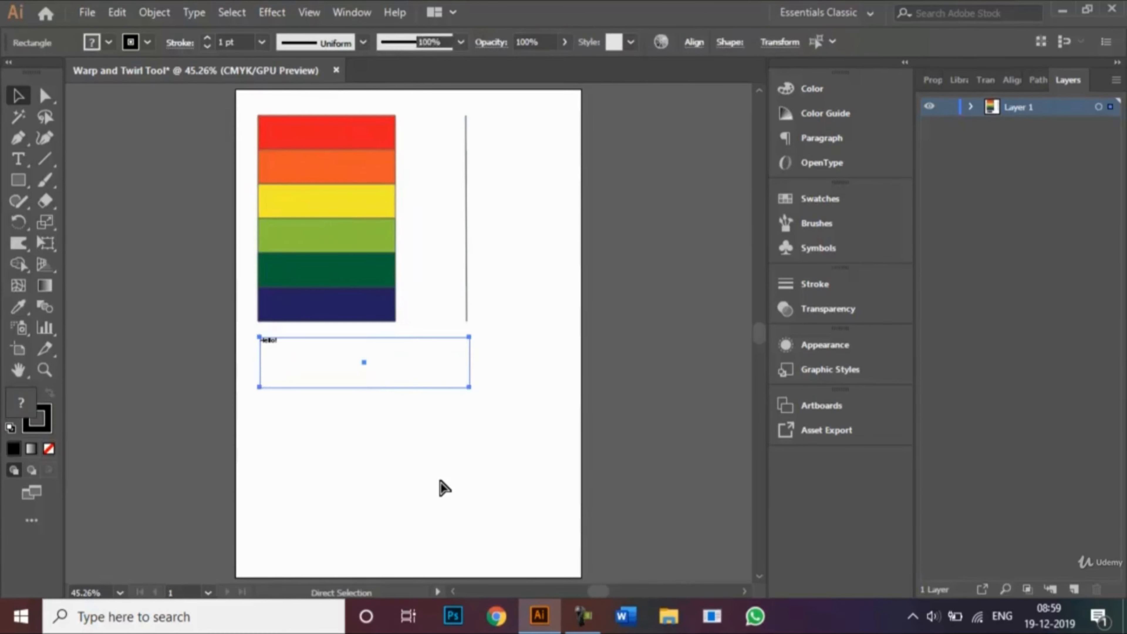
key("ctrl+z")
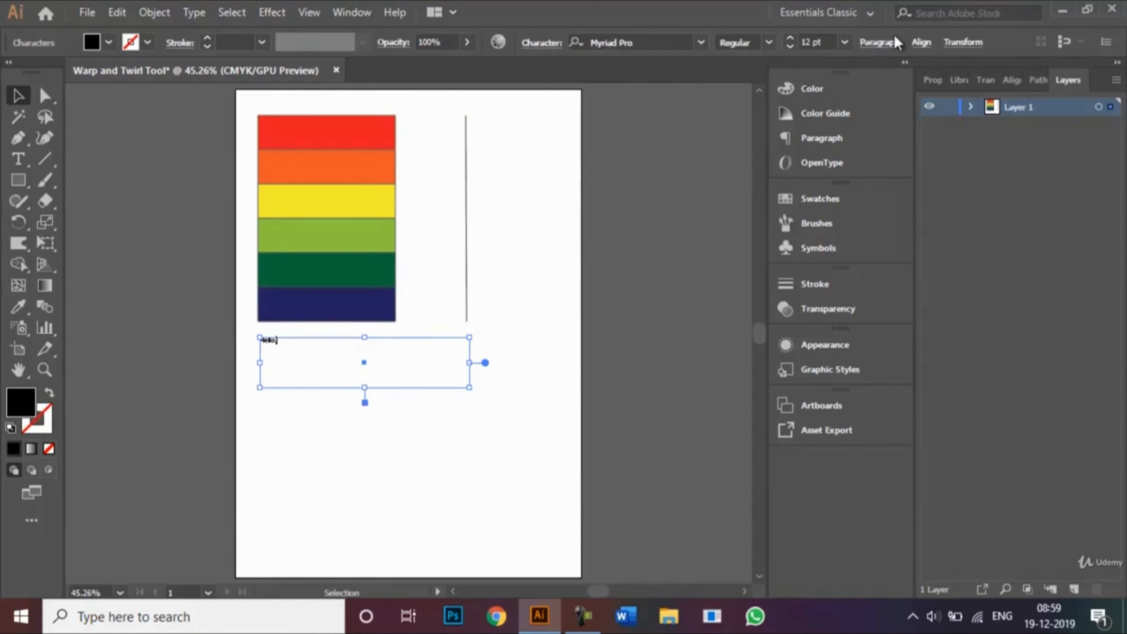
Set the "Hello!" text's font size to 72 pt and clear the selection
left_click(845, 42)
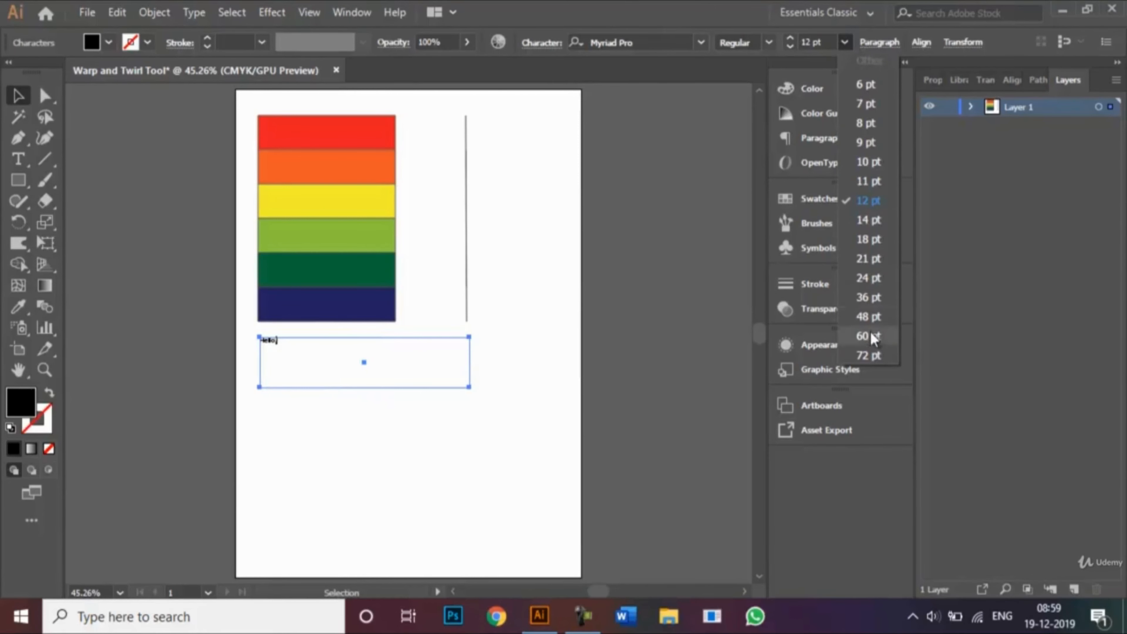
left_click(870, 353)
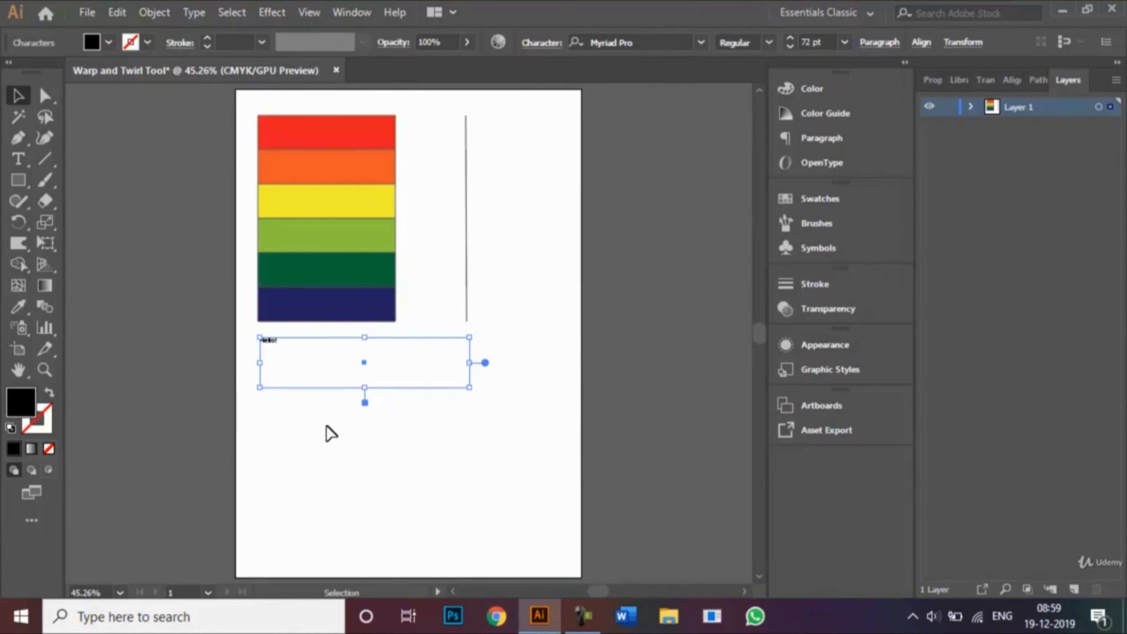
left_click(325, 426)
left_click(271, 347)
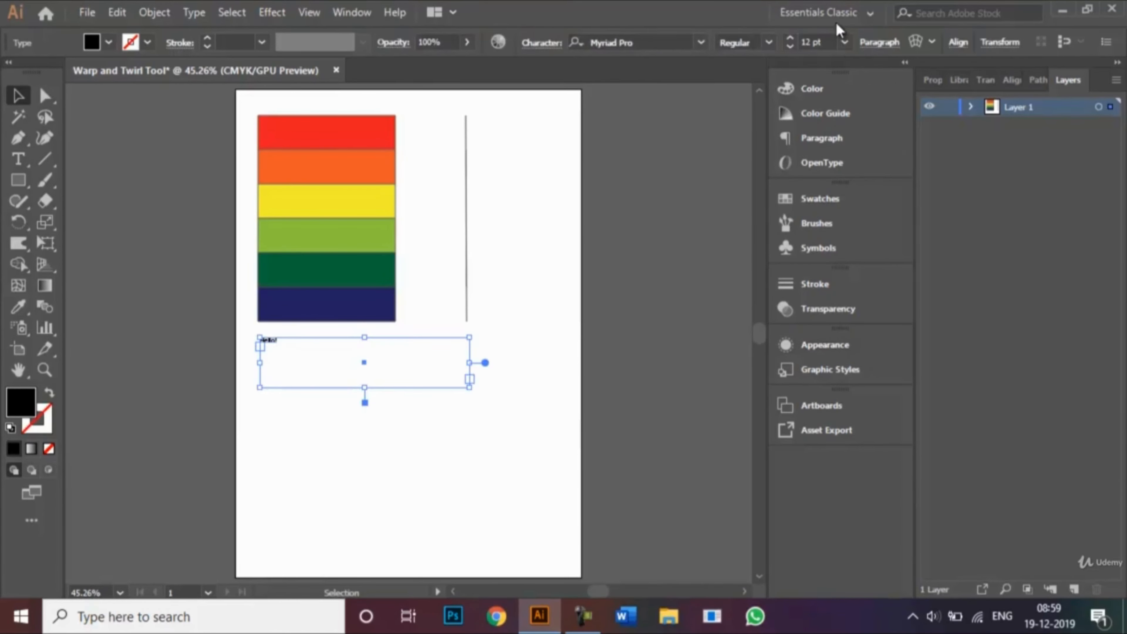
left_click(841, 38)
left_click(865, 354)
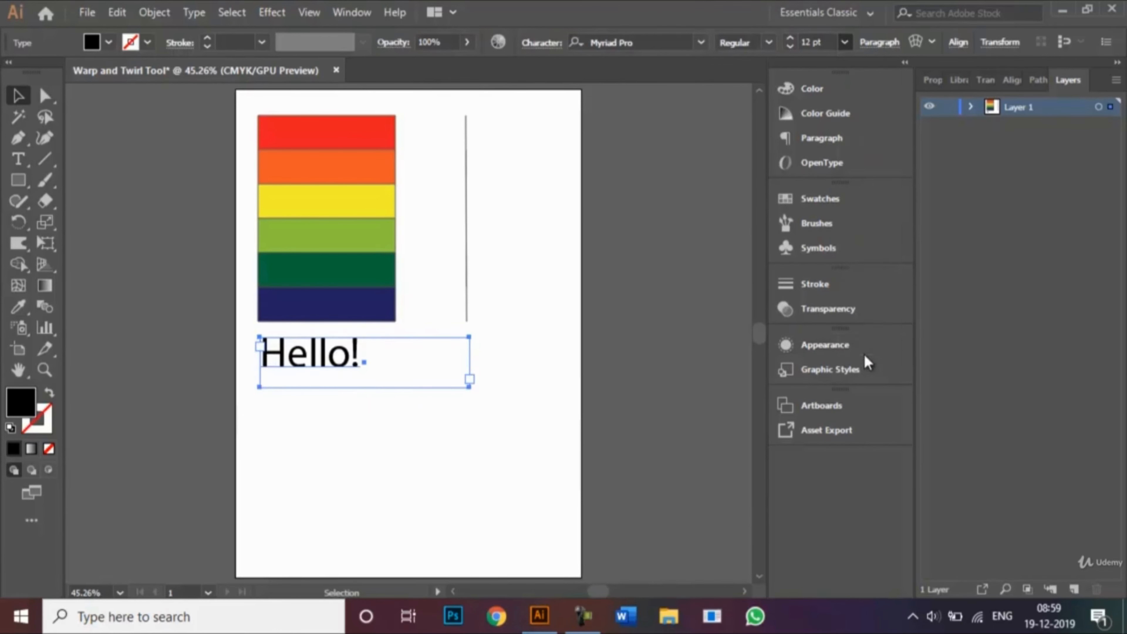
left_click(439, 466)
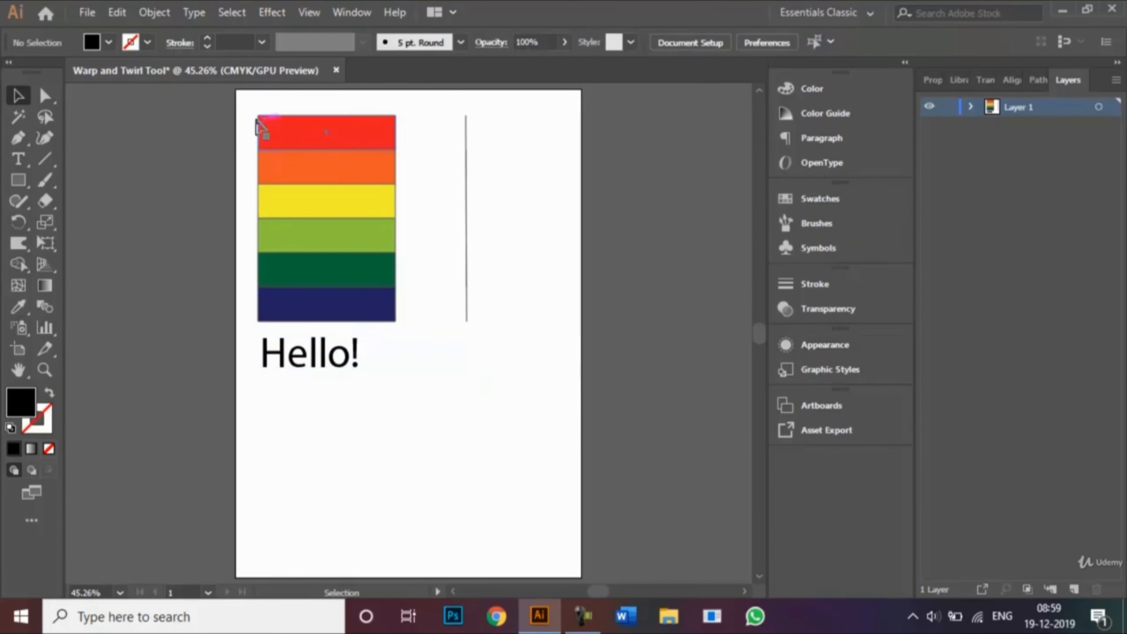
Select only the six coloured bars, distort them across the stack with the Twirl tool, and clear the selection
left_click_drag(389, 278, 415, 332)
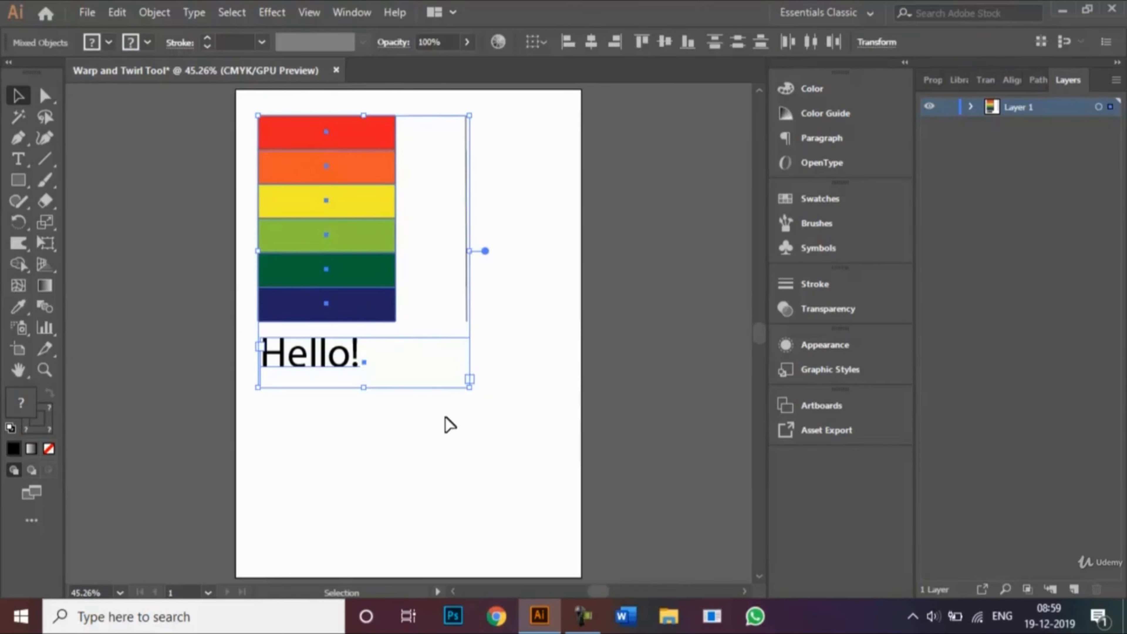
left_click(410, 522)
left_click_drag(245, 103, 402, 328)
left_click(16, 245)
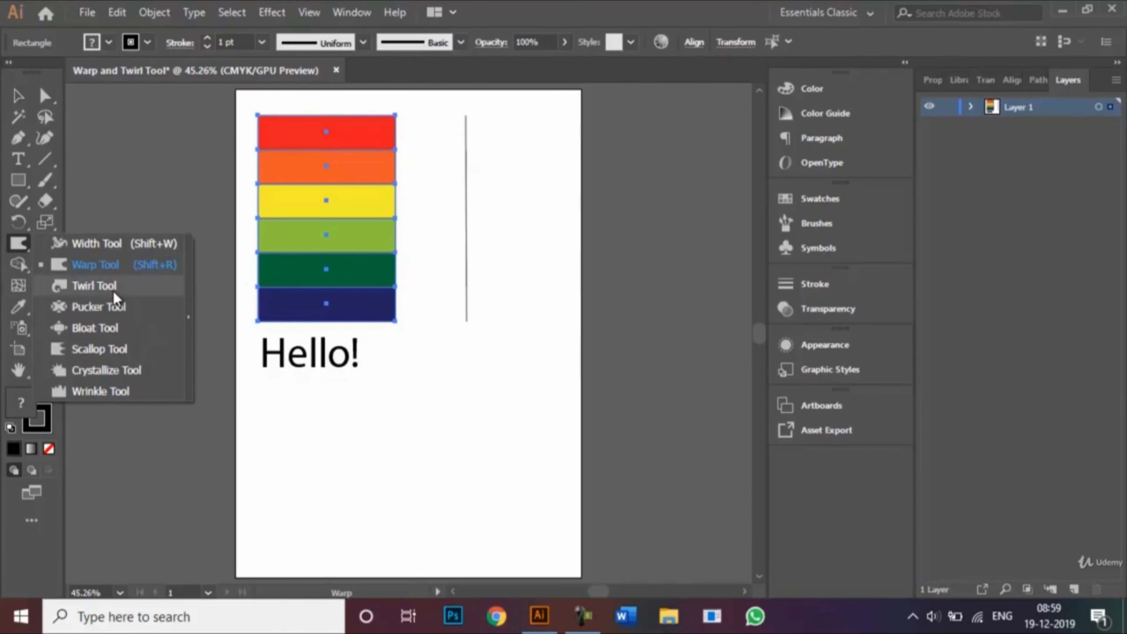
left_click(94, 286)
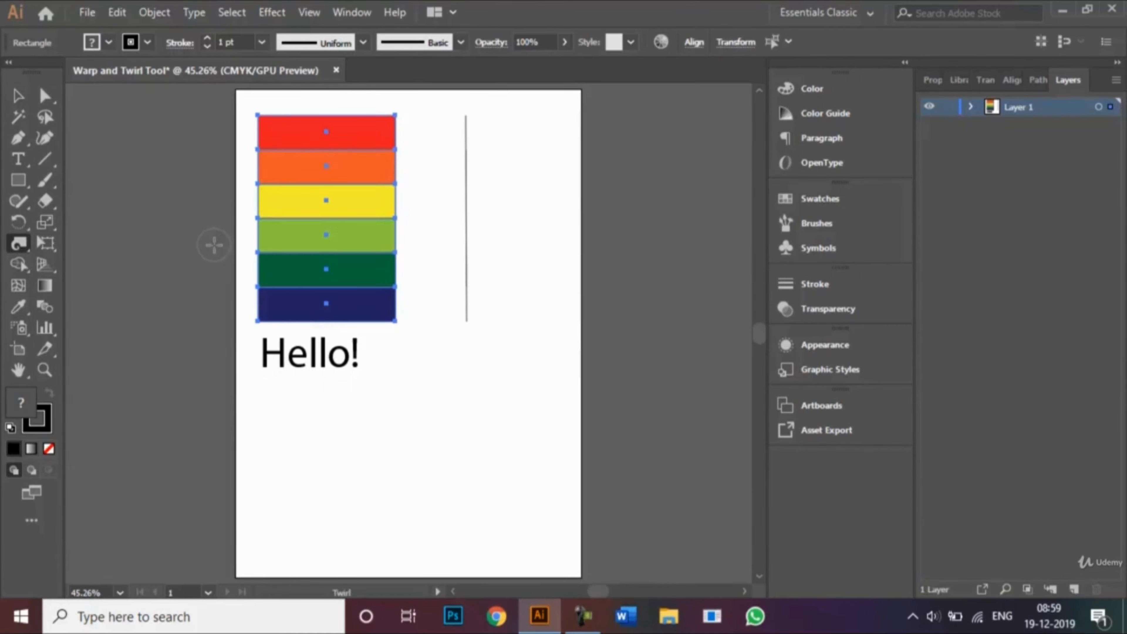
mouse_move(252, 111)
left_mouse_down()
mouse_move(306, 254)
mouse_move(333, 257)
mouse_move(346, 243)
mouse_move(363, 112)
mouse_move(385, 115)
mouse_move(395, 136)
mouse_move(388, 189)
mouse_move(339, 227)
mouse_move(304, 292)
mouse_move(262, 318)
mouse_move(383, 308)
mouse_move(382, 280)
mouse_move(357, 265)
mouse_move(272, 271)
mouse_move(255, 253)
mouse_move(256, 194)
left_mouse_up()
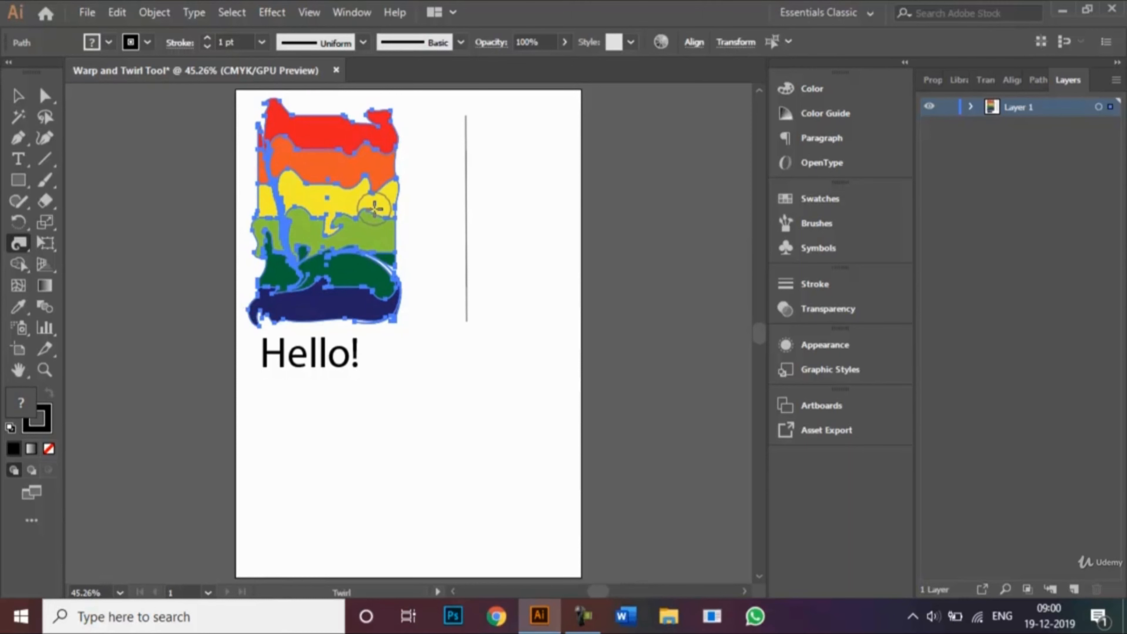
mouse_move(374, 208)
left_mouse_down()
mouse_move(364, 165)
mouse_move(320, 114)
mouse_move(304, 114)
mouse_move(311, 195)
mouse_move(415, 284)
mouse_move(399, 305)
mouse_move(364, 314)
mouse_move(321, 285)
left_mouse_up()
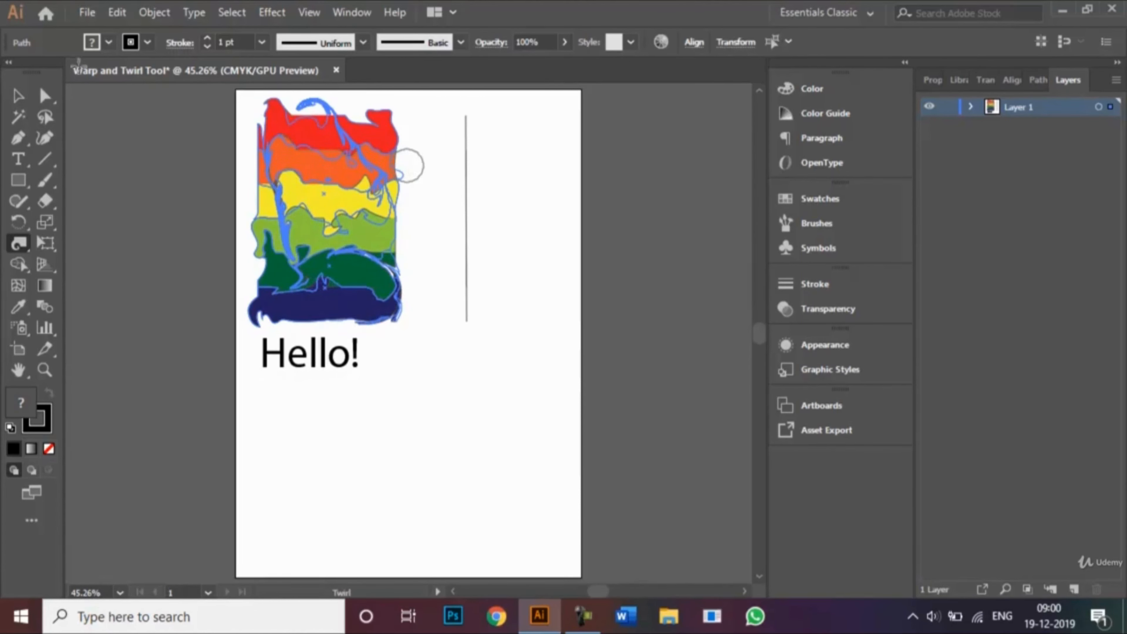
left_click(18, 96)
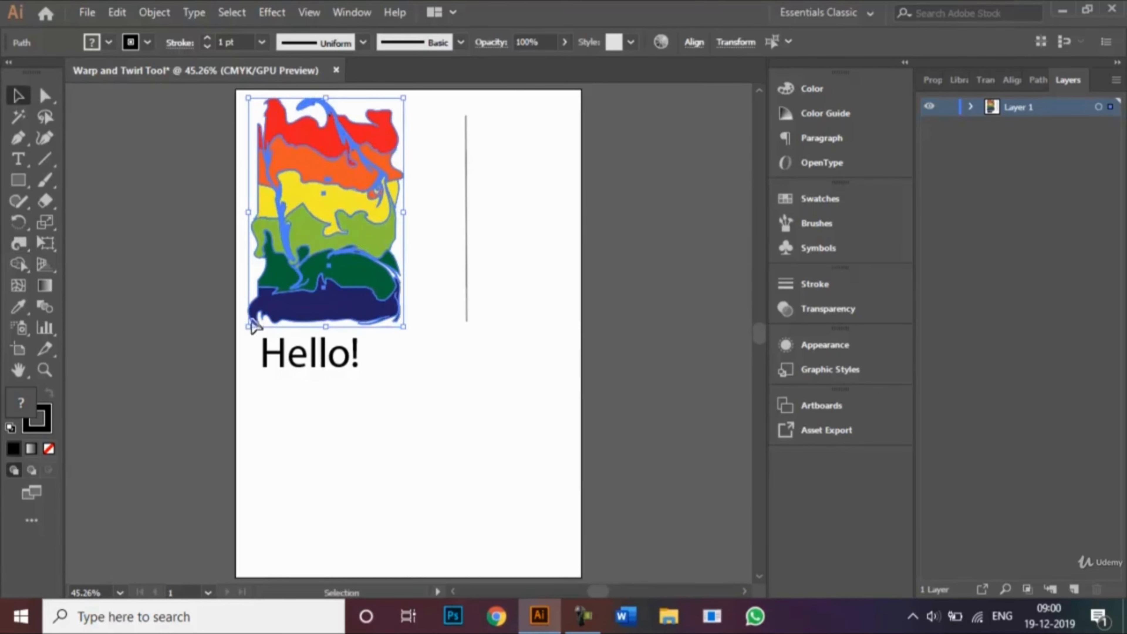
left_click(334, 390)
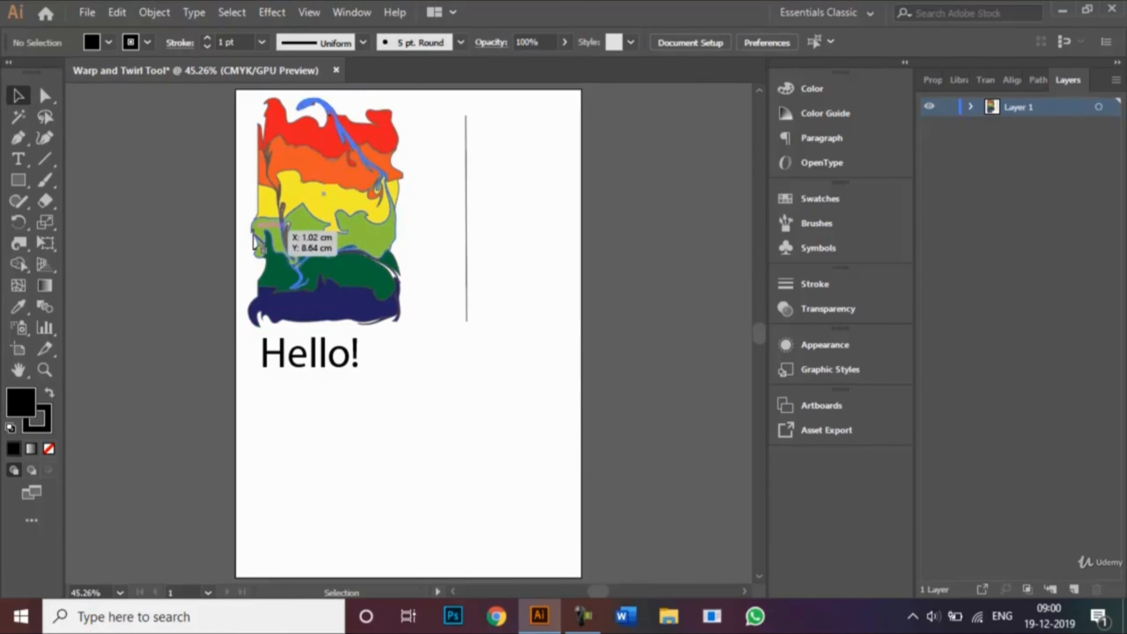
Select the vertical line beside the bars and twirl it at five points along its length to form spirals
left_click(466, 225)
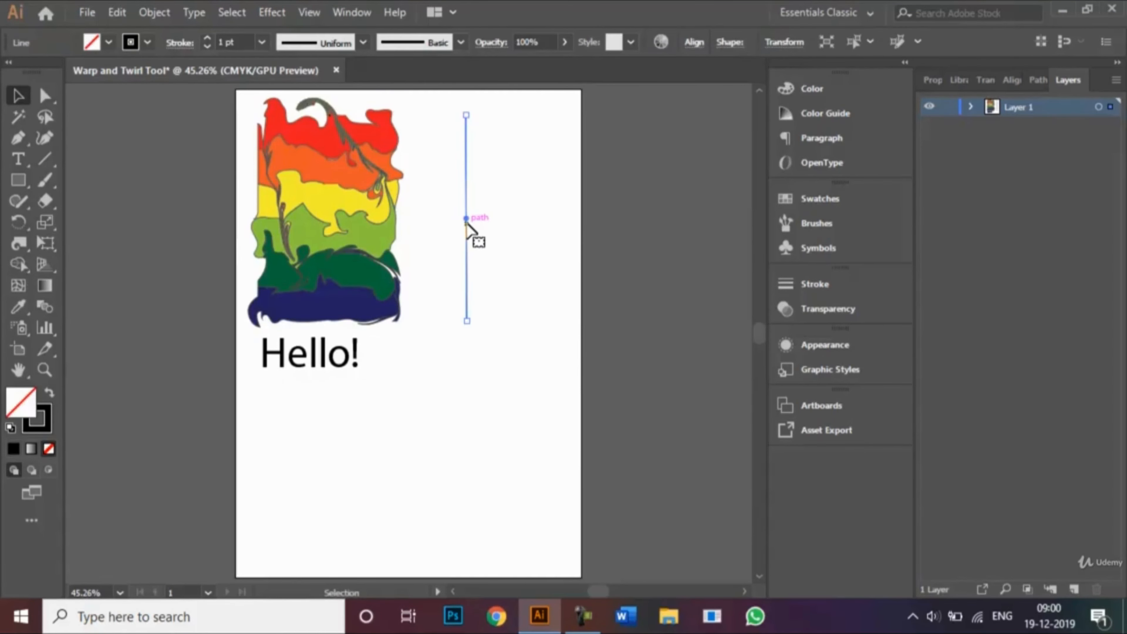
left_click(27, 241, "alt")
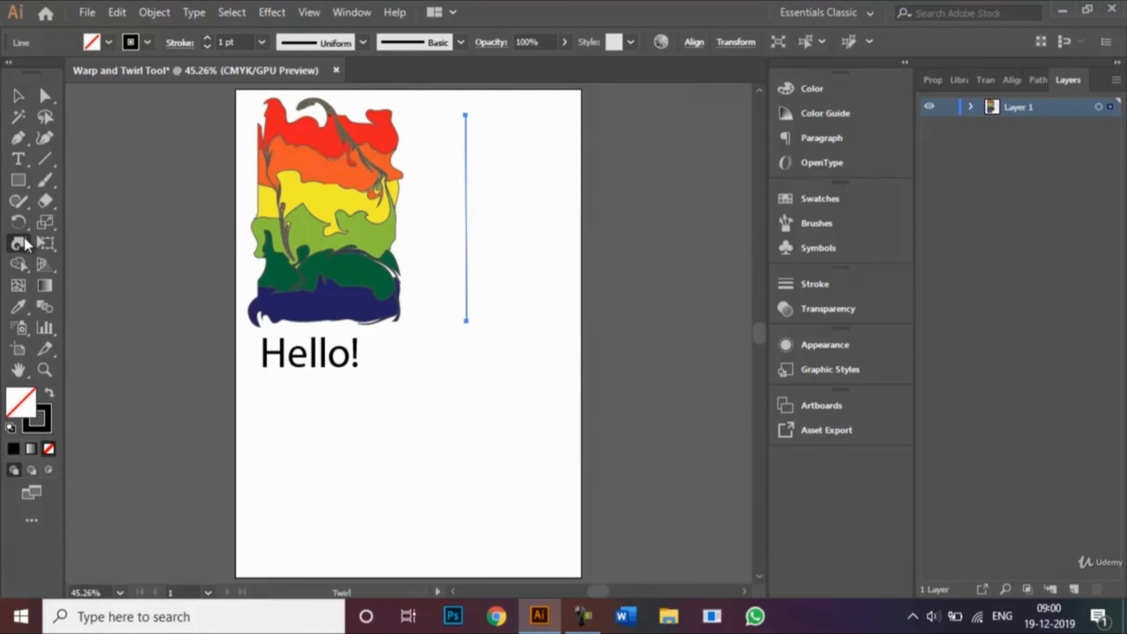
left_click_drag(463, 121, 465, 127)
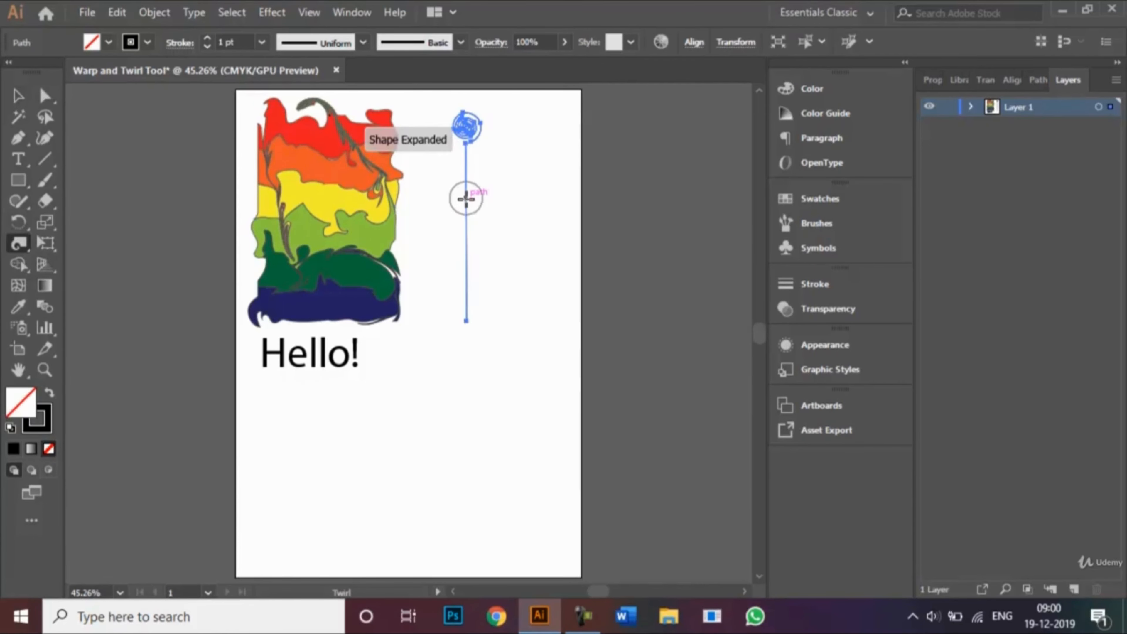
left_click_drag(466, 202, 466, 204)
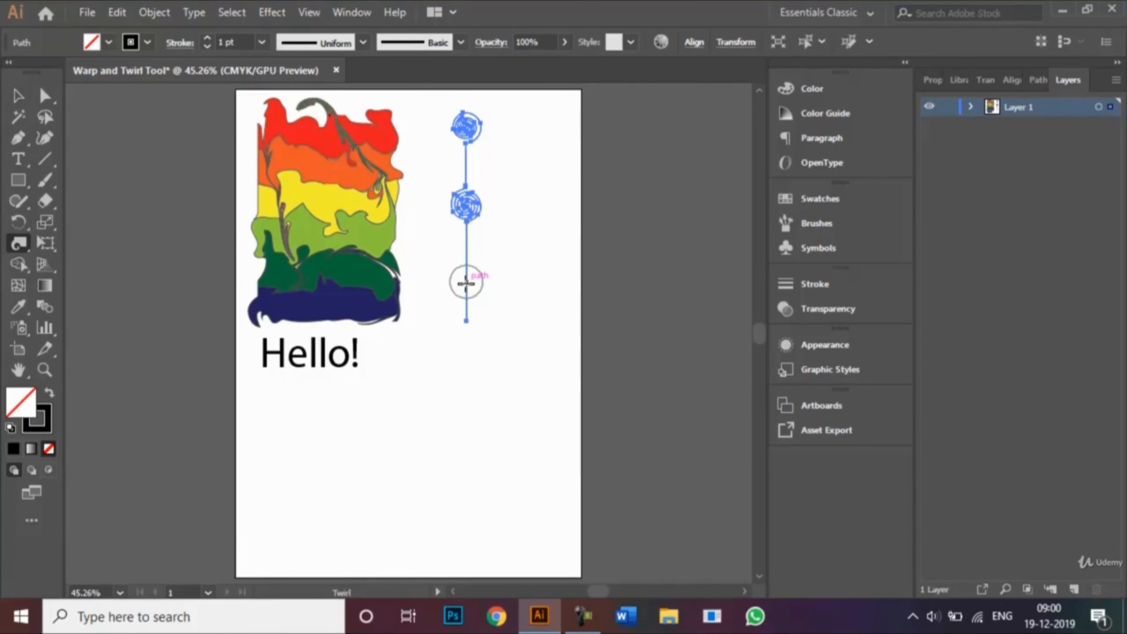
left_click_drag(466, 291, 466, 292)
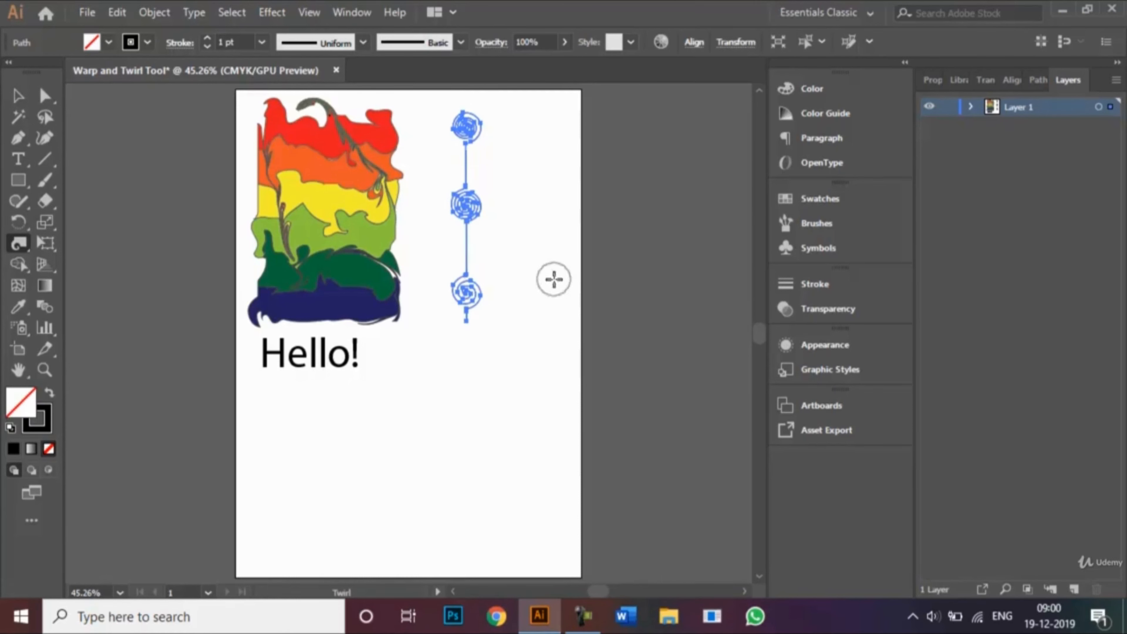
left_click_drag(465, 247, 465, 246)
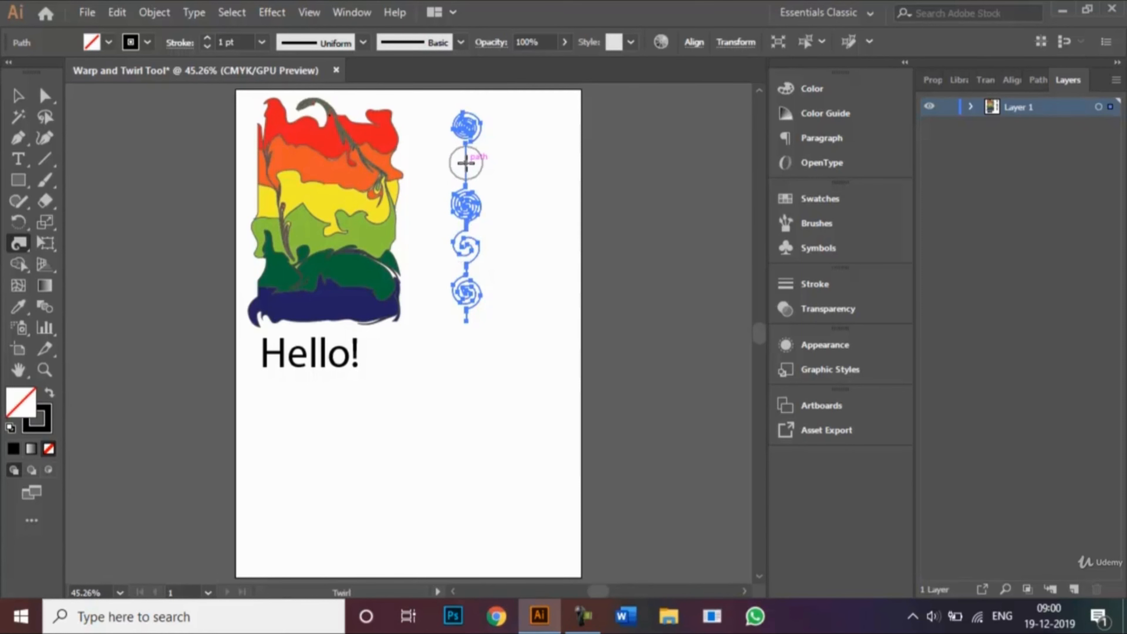
left_click_drag(465, 163, 465, 163)
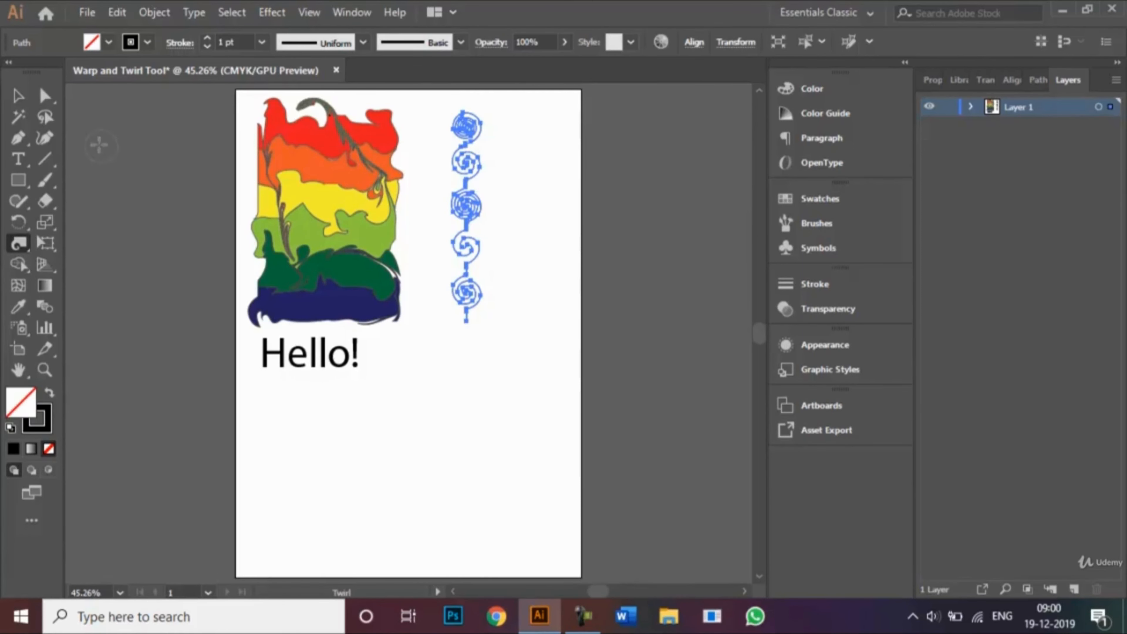
Move the "Hello!" text down and slightly to the right, away from the twirled bars
left_click(18, 96)
left_click(291, 369)
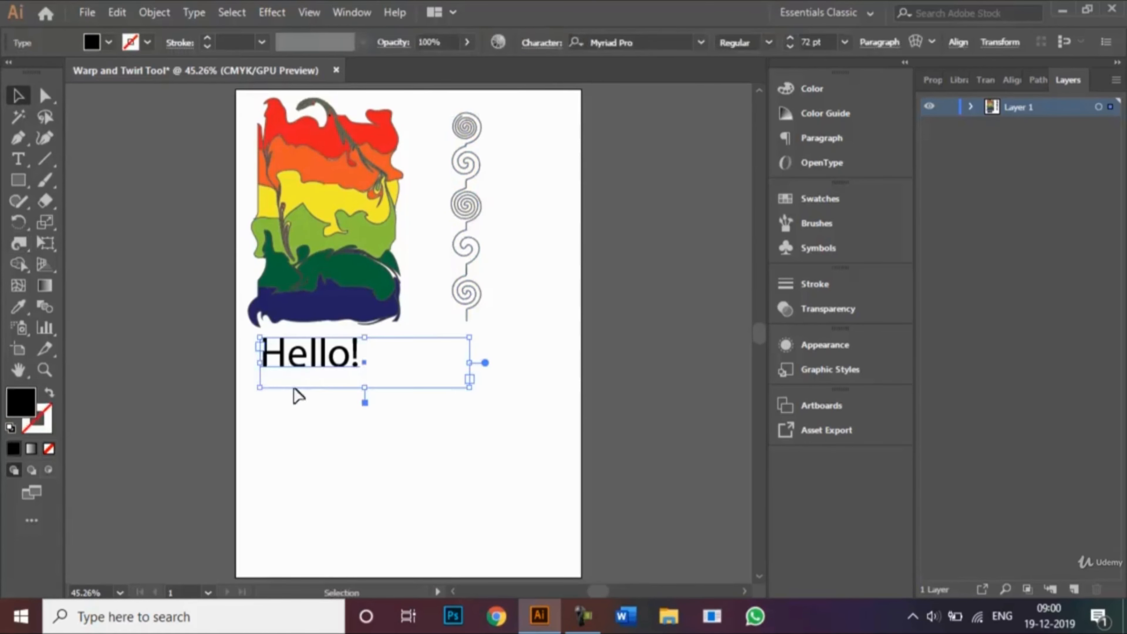
left_click_drag(339, 364, 361, 415)
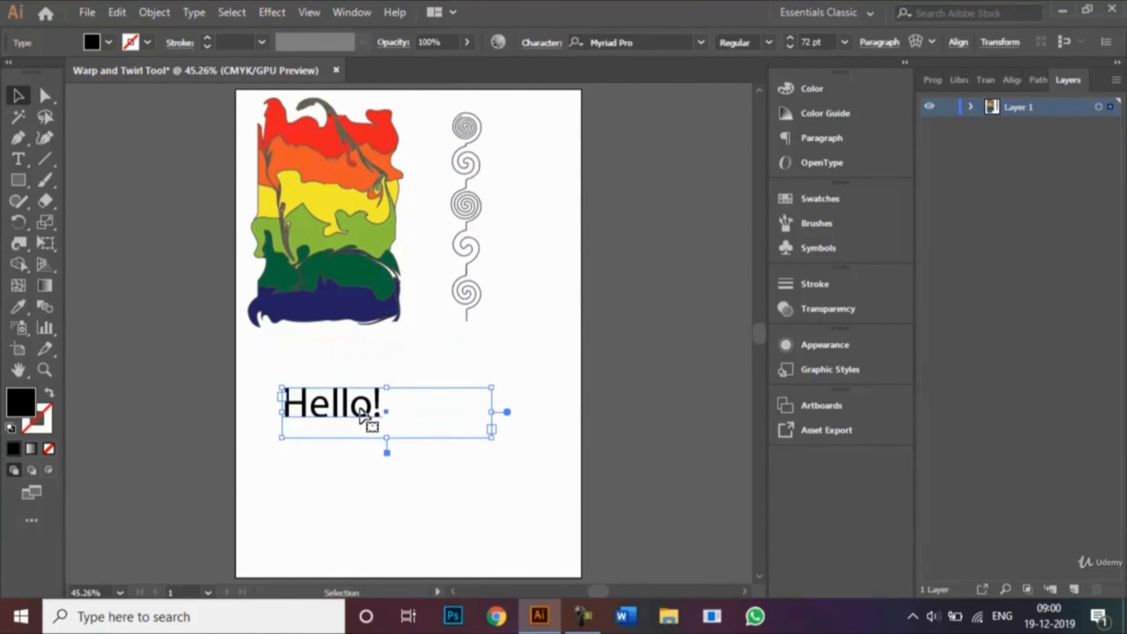
Try to distort the live "Hello!" text with the Twirl tool and dismiss the alert
left_click(360, 504)
left_click(338, 420)
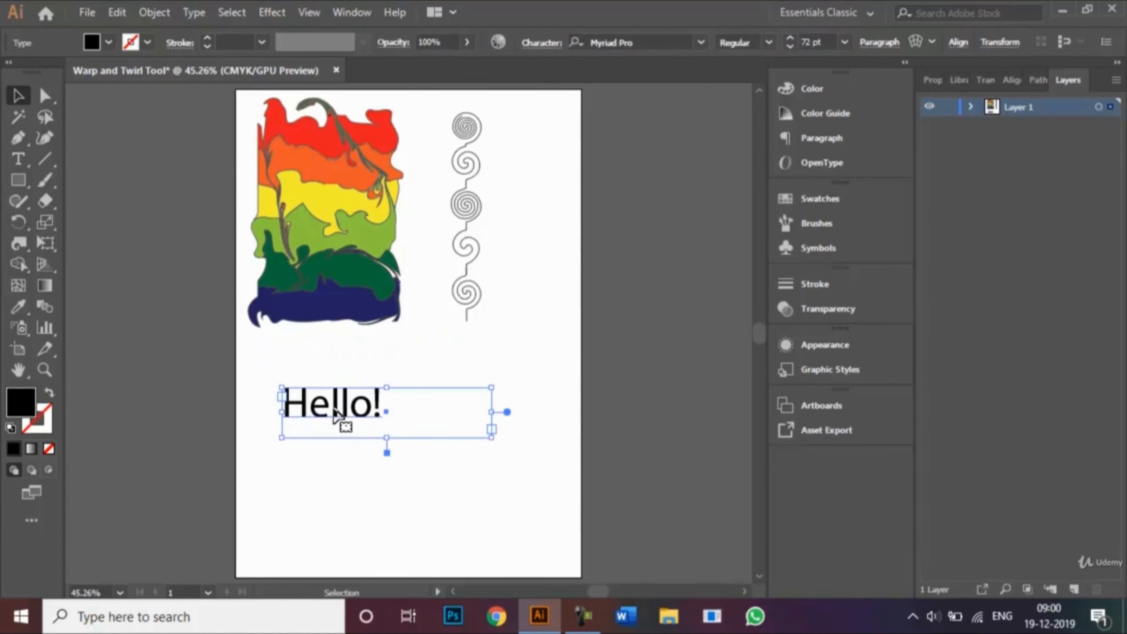
left_click(18, 245)
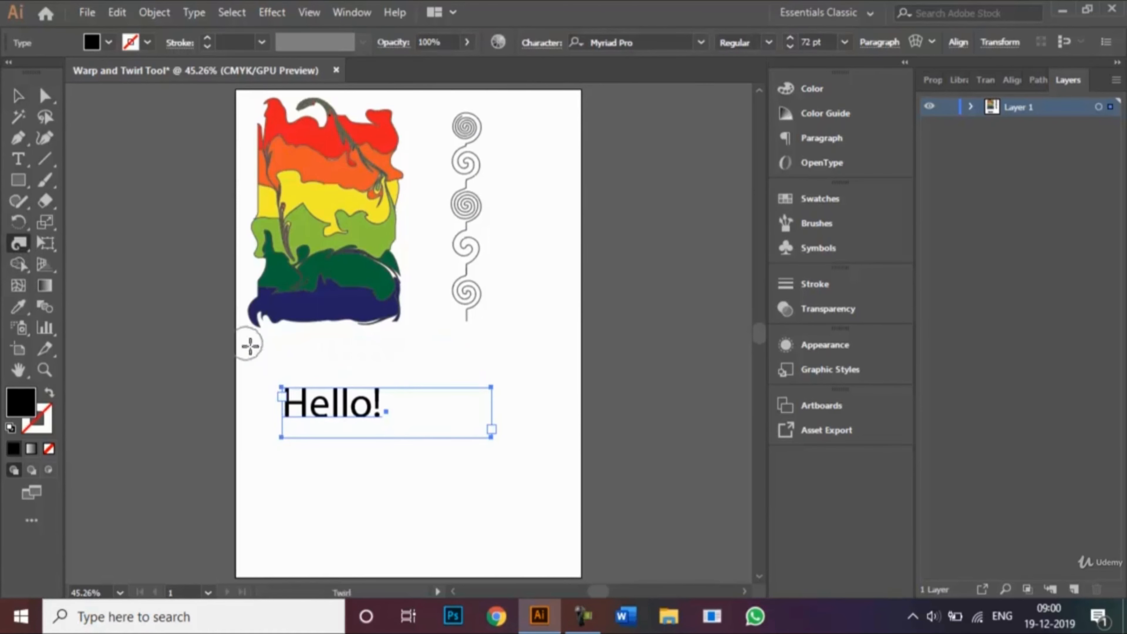
left_click(333, 407)
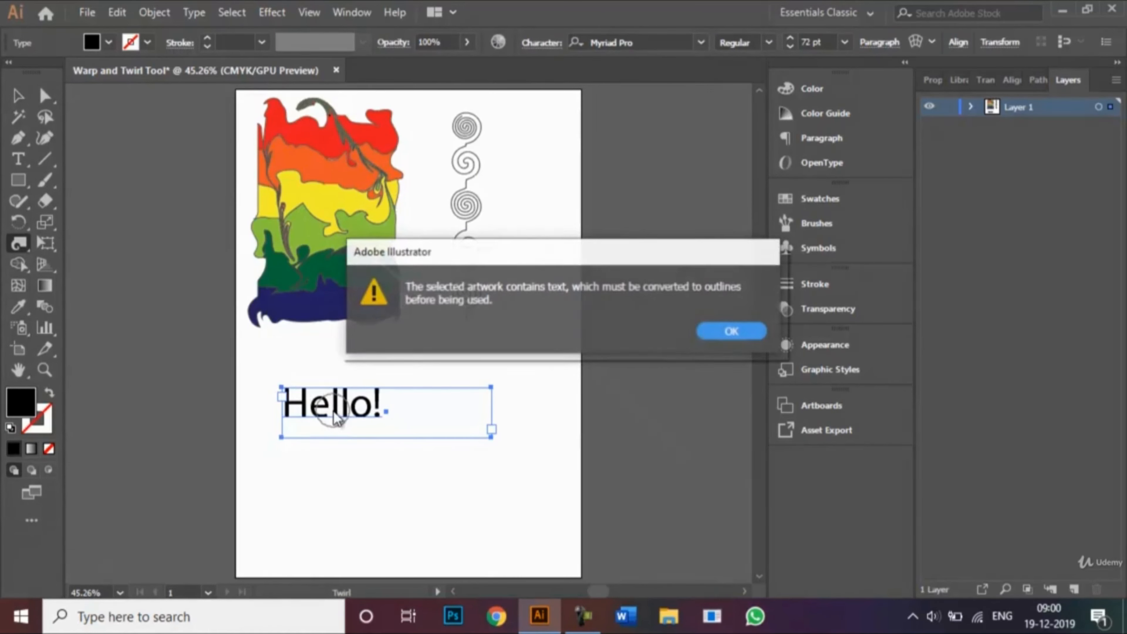
left_click(730, 329)
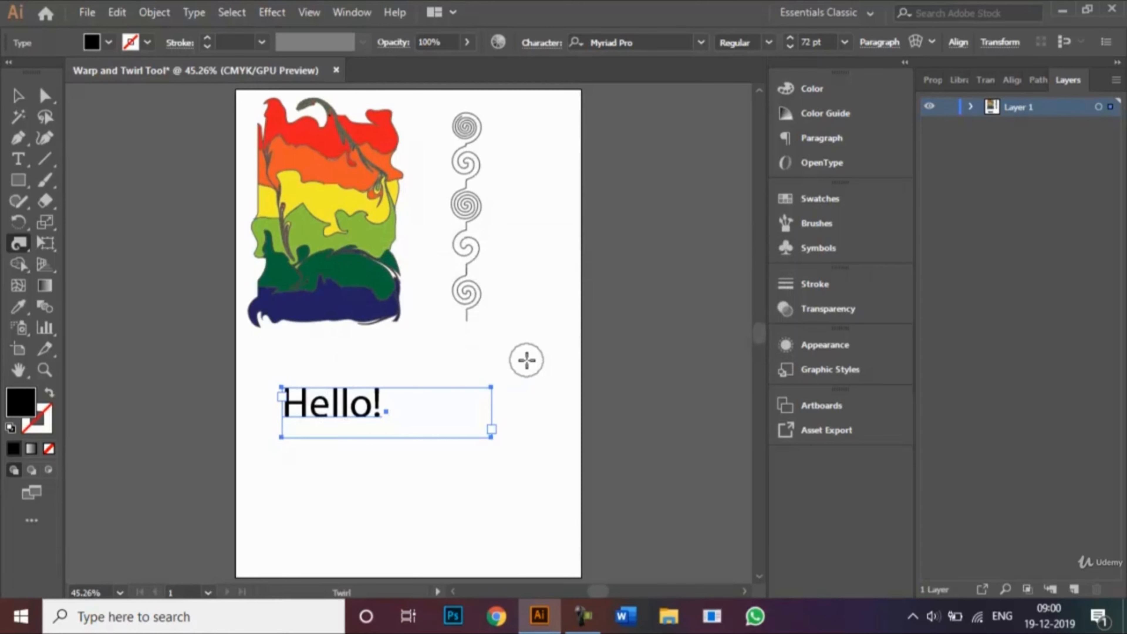
Convert the "Hello!" text to outlines and distort its letters from end to end with the Twirl tool
key("ctrl")
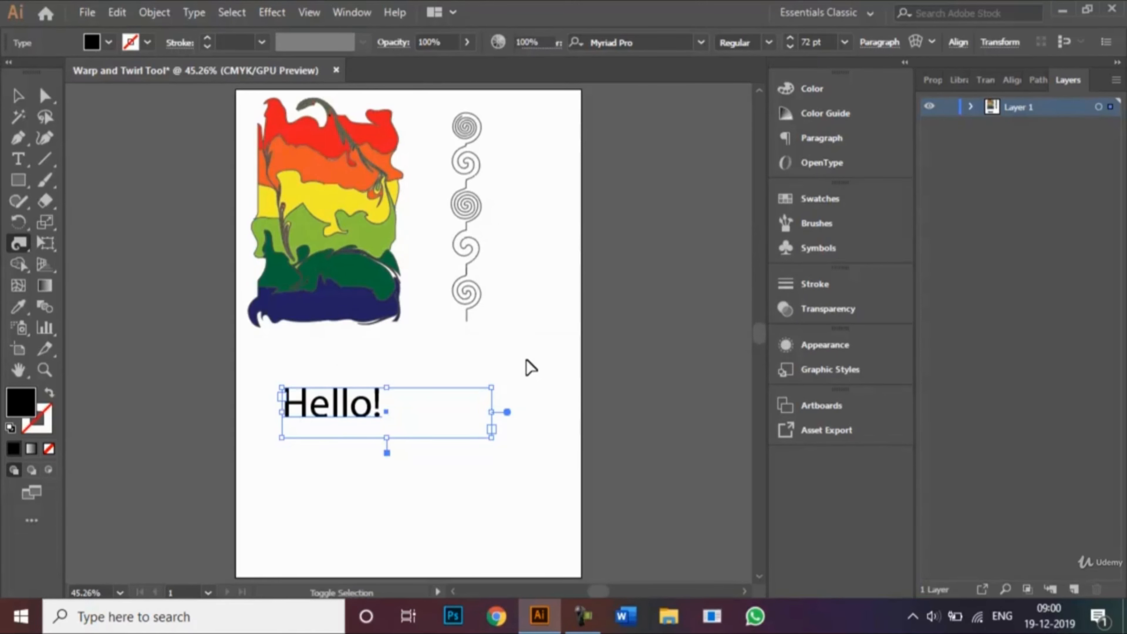
key("ctrl+shift+o")
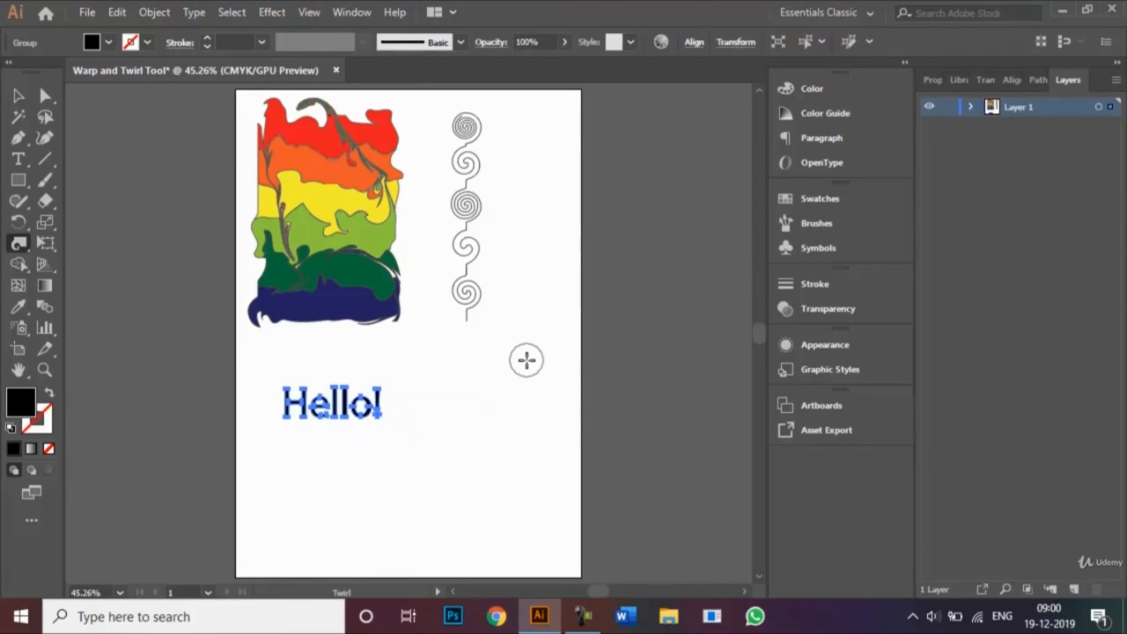
key("ctrl+equal")
key("ctrl+equal")
key("ctrl+equal")
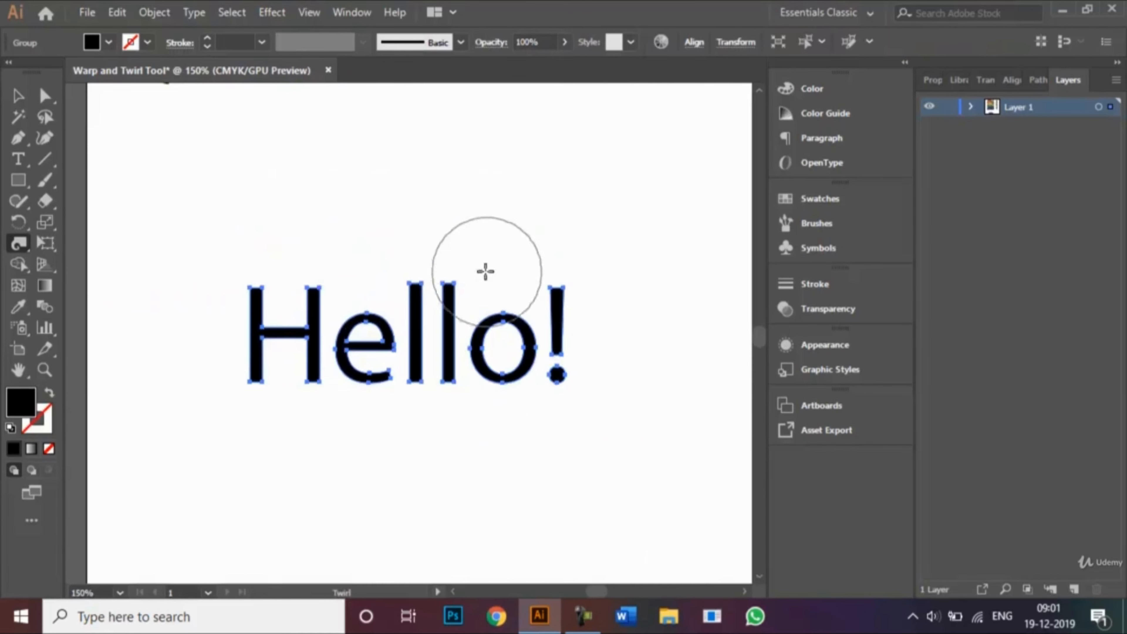
left_click(312, 296)
mouse_move(312, 296)
left_mouse_down()
mouse_move(295, 320)
mouse_move(259, 331)
mouse_move(363, 373)
mouse_move(363, 351)
mouse_move(479, 316)
mouse_move(574, 330)
mouse_move(574, 339)
mouse_move(422, 312)
mouse_move(416, 272)
mouse_move(400, 277)
mouse_move(422, 387)
mouse_move(594, 378)
mouse_move(528, 390)
mouse_move(239, 322)
mouse_move(243, 313)
left_mouse_up()
Enlarge the twirled "Hello!" lettering to about 1.3 times its width and 1.75 times its height, and clear the selection
left_click(17, 95)
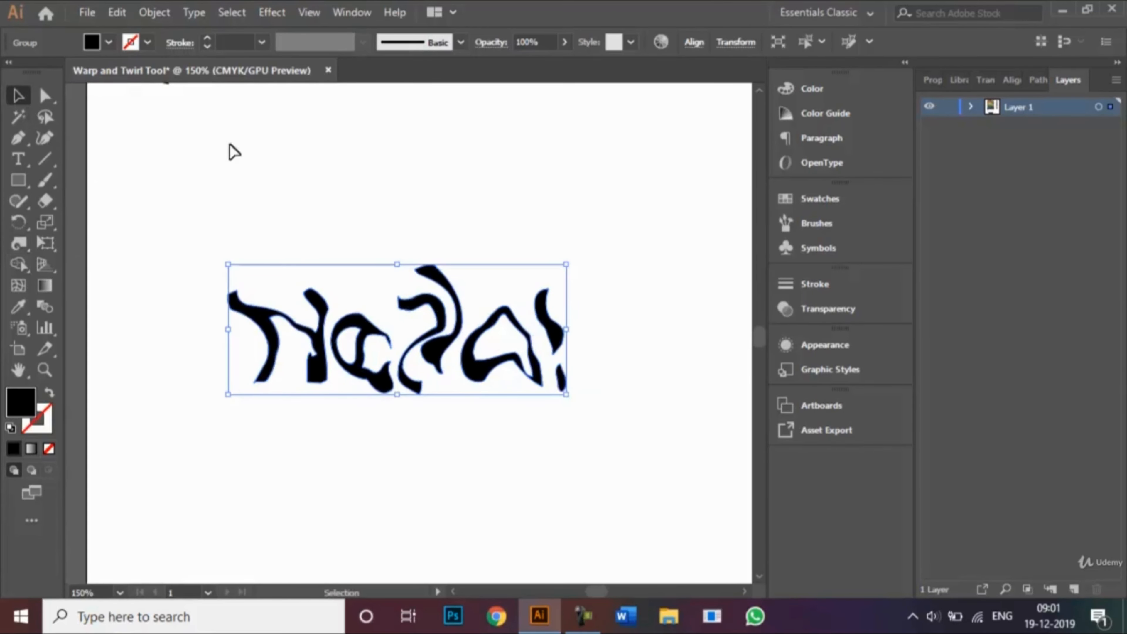
left_click_drag(568, 265, 679, 166)
left_click(616, 462)
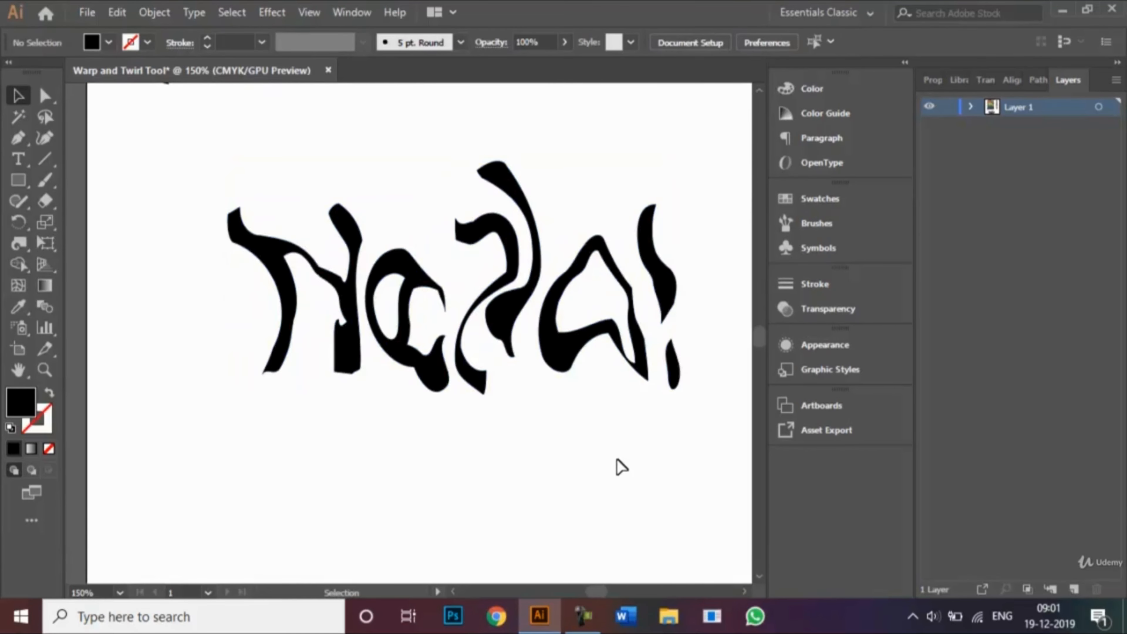
key("ctrl+0")
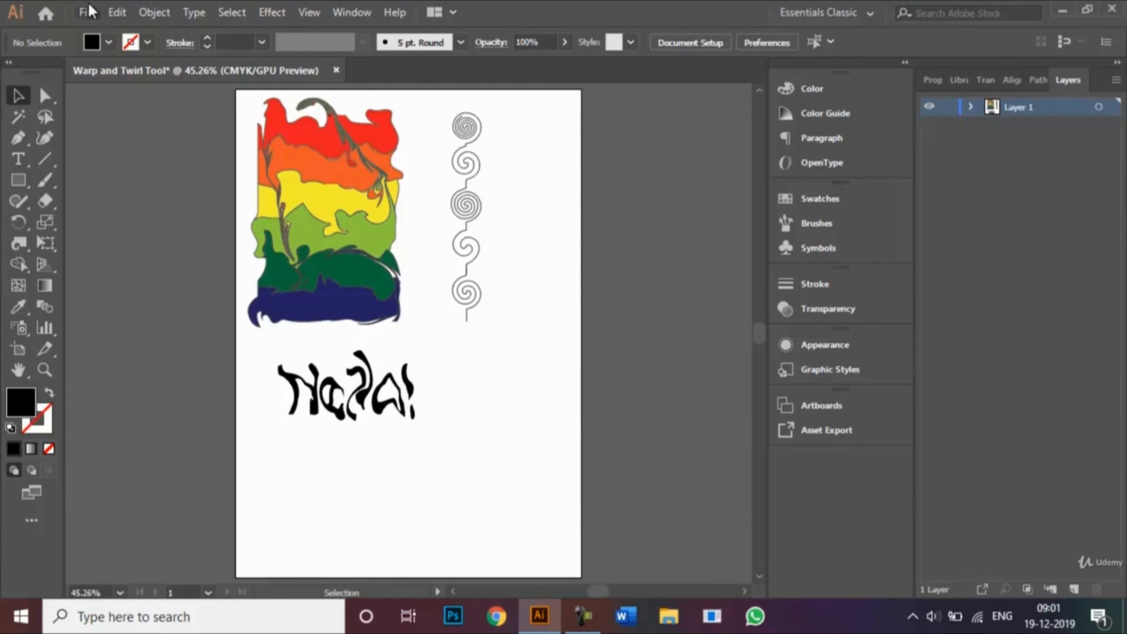
Look at the Save As settings for the document in Adobe Illustrator (*.AI) format and close them without saving
left_click(87, 12)
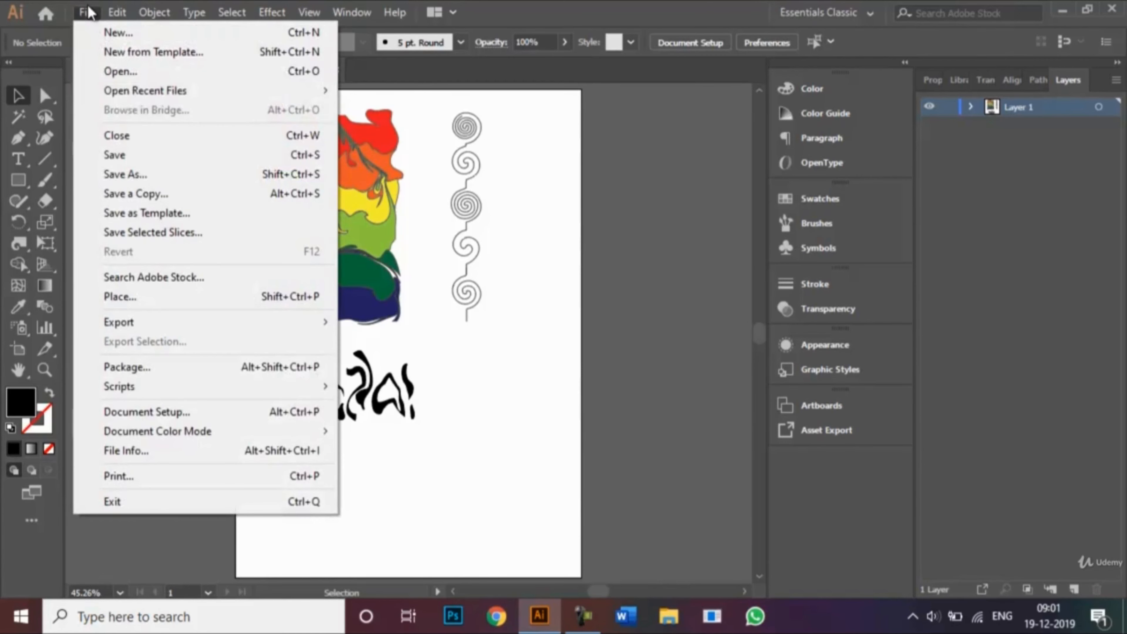
left_click(143, 176)
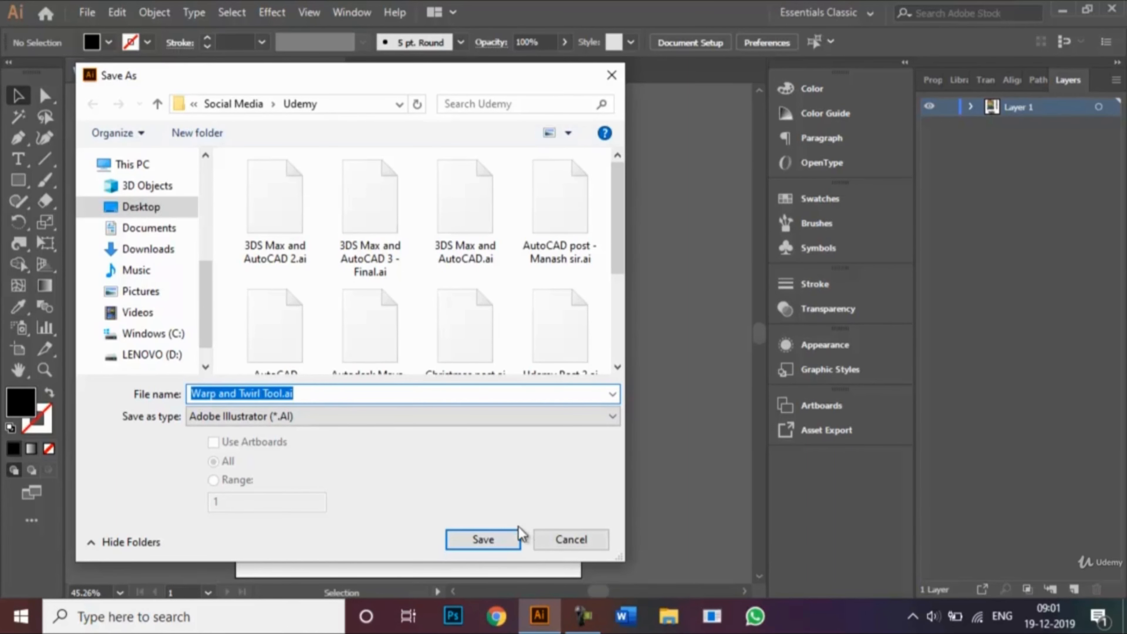
left_click(581, 540)
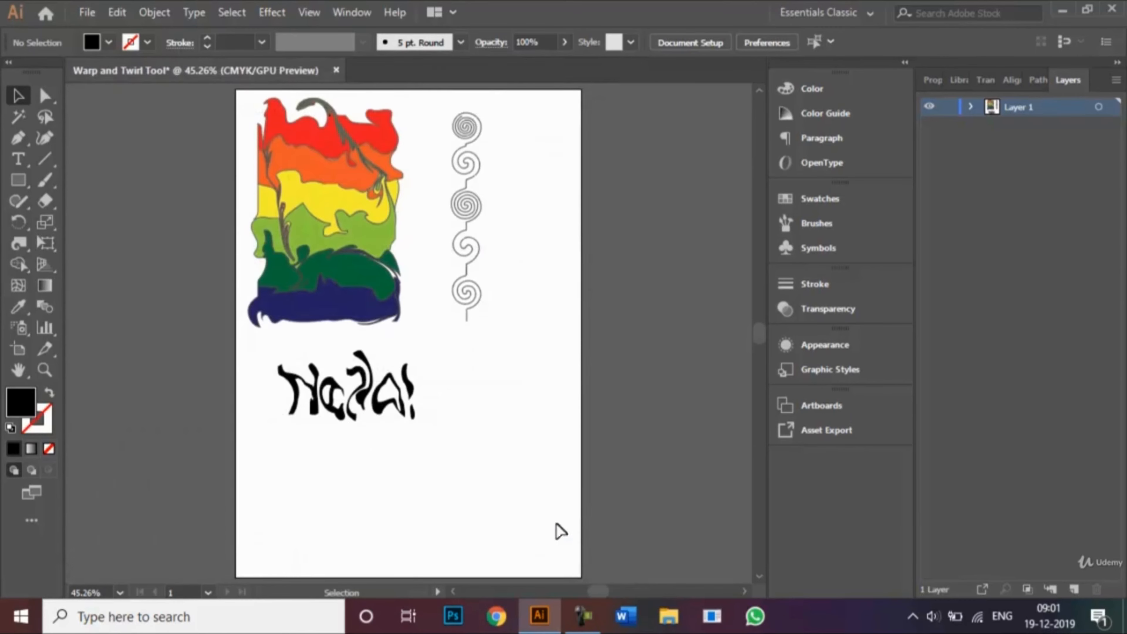
Look through the Export As file formats, choose JPEG (*.JPG), and close the export settings without exporting
left_click(87, 13)
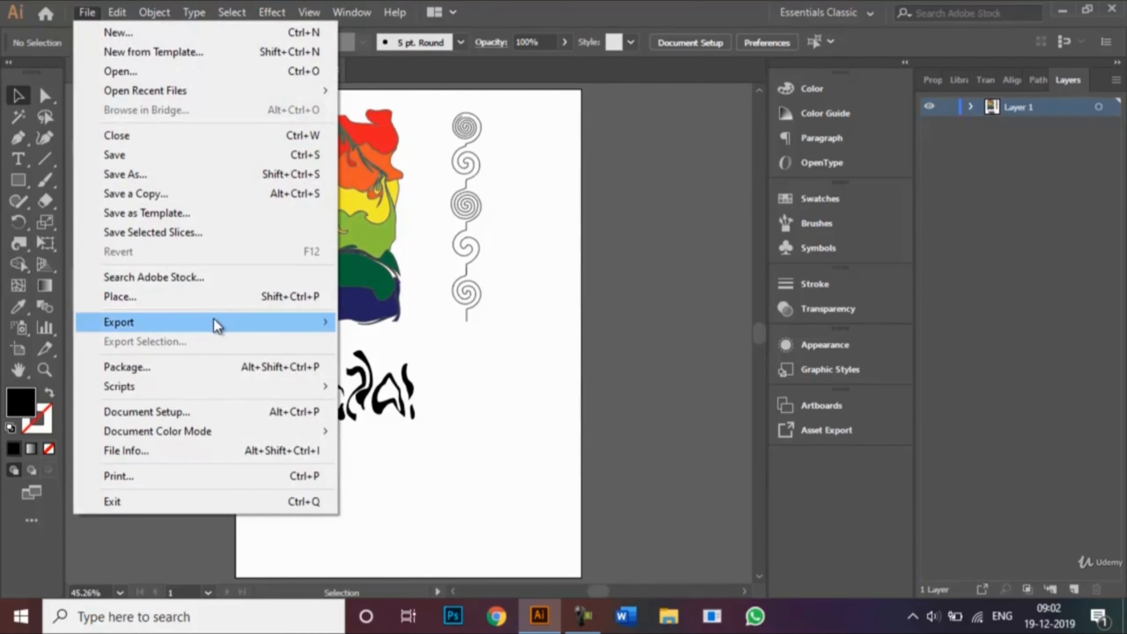
mouse_move(218, 324)
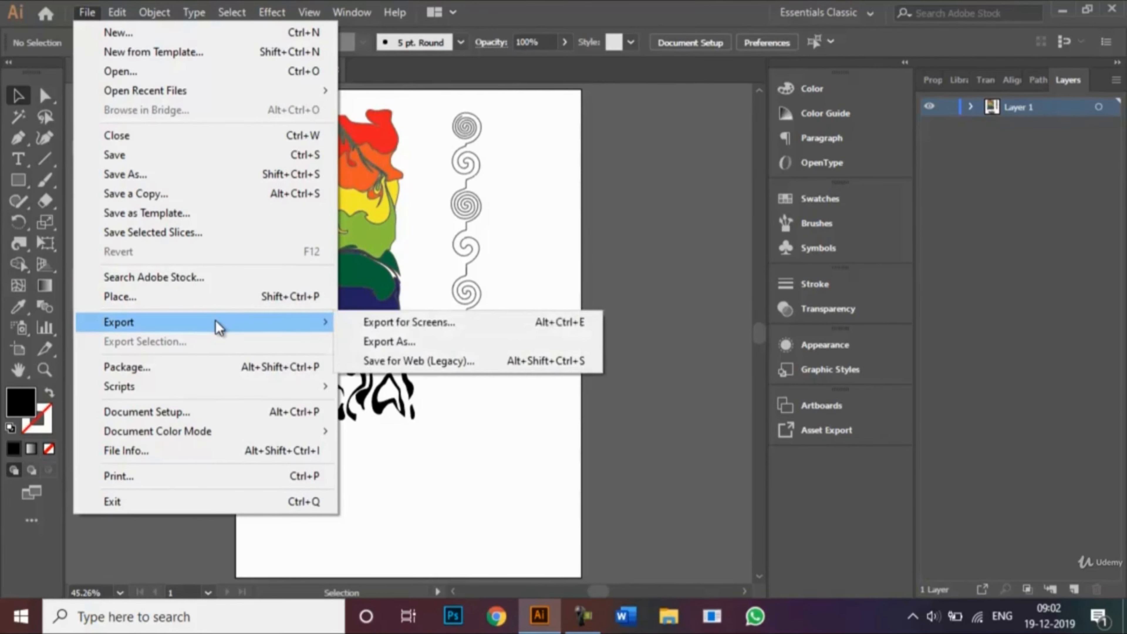
left_click(399, 342)
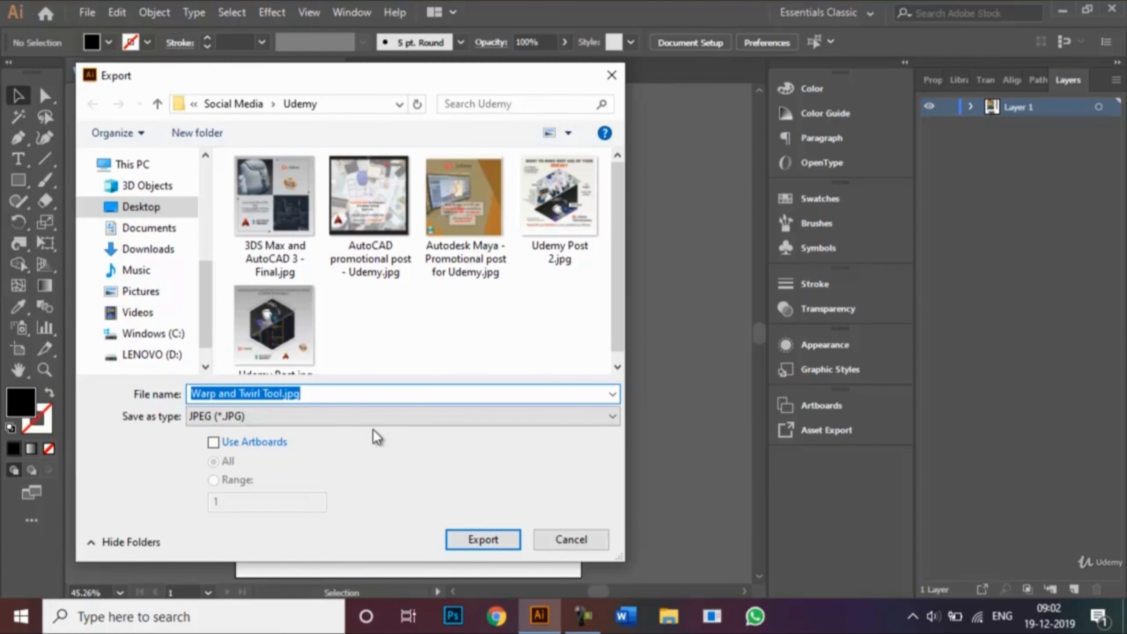
left_click(615, 420)
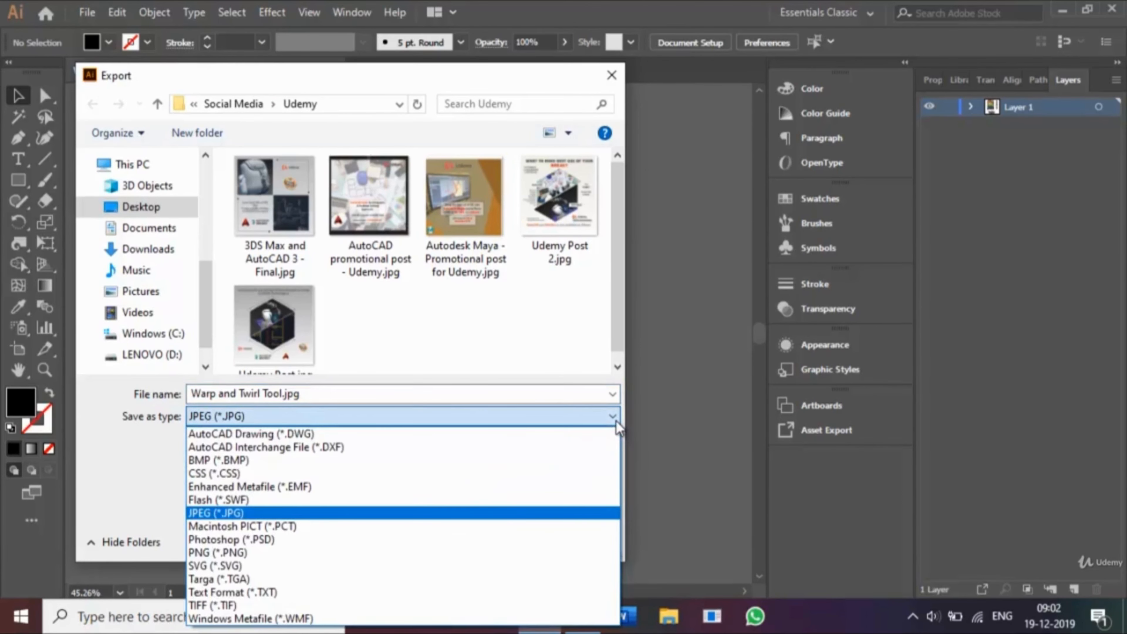
left_click(510, 514)
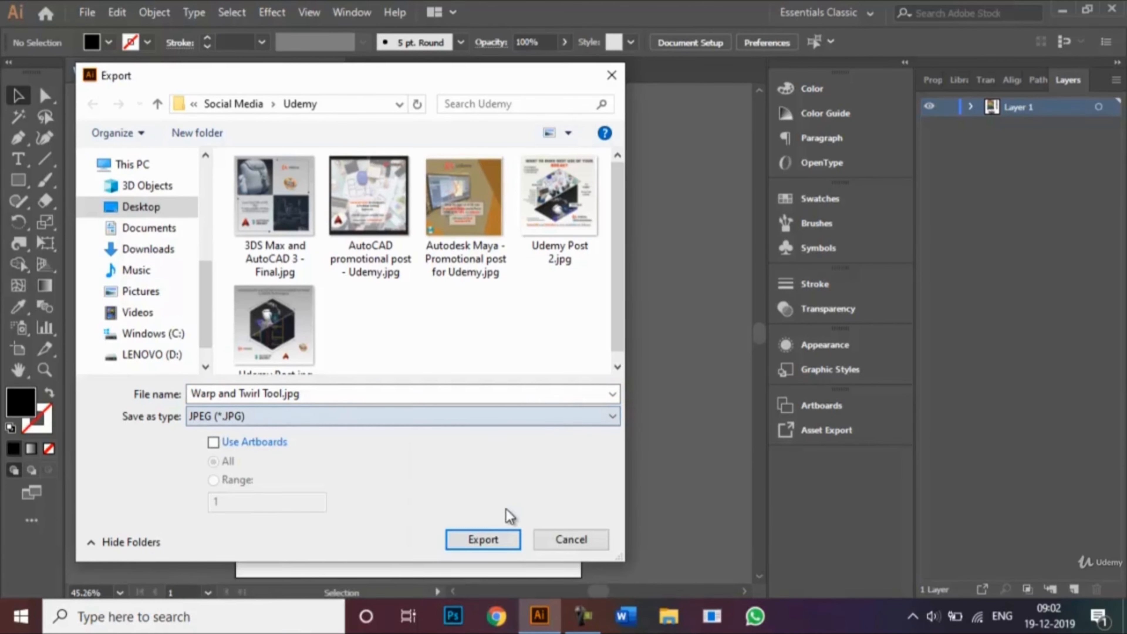
left_click(549, 549)
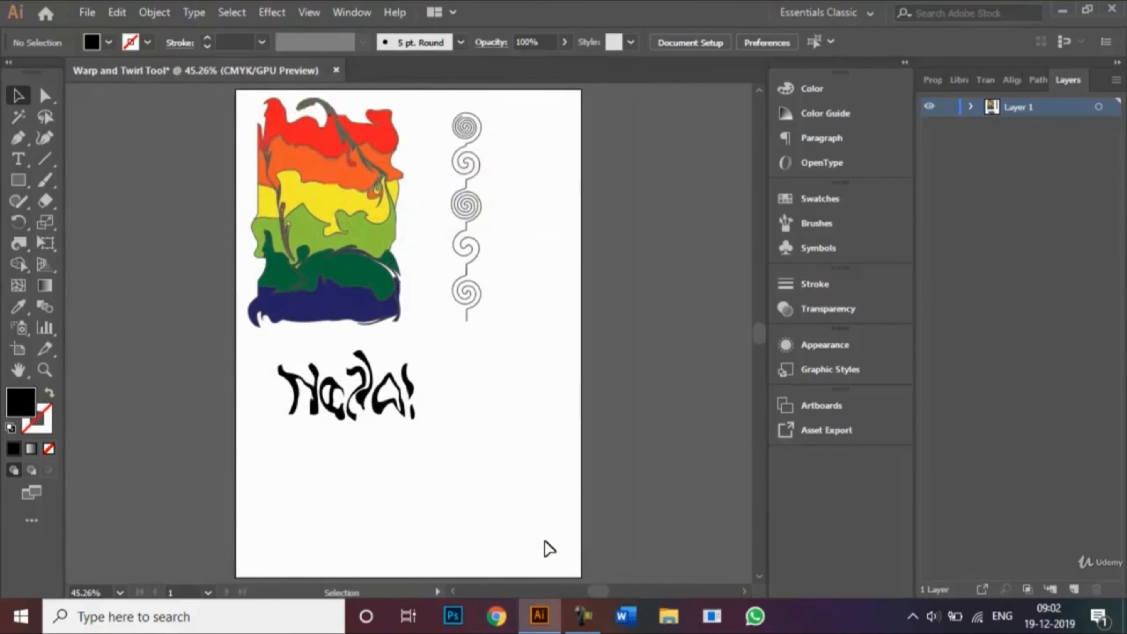